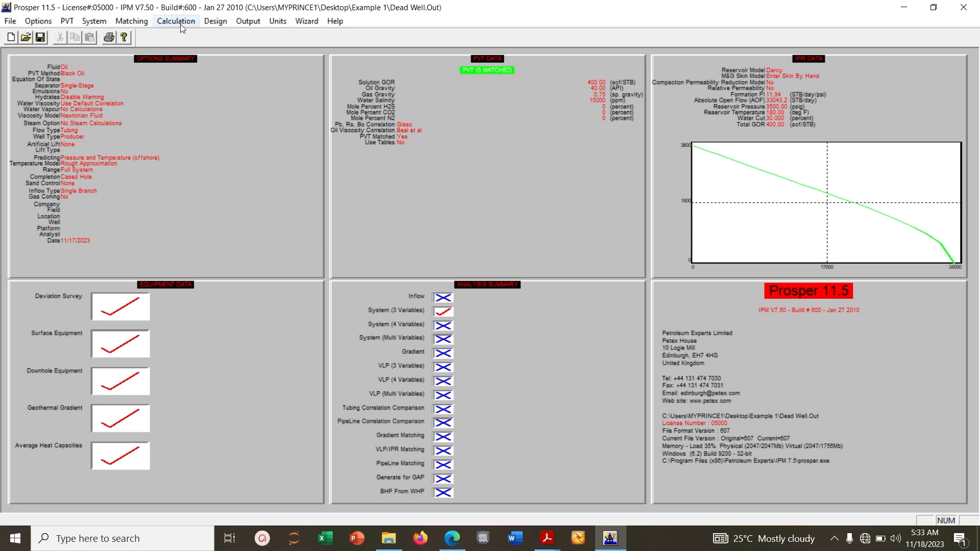
Open the three-variable system (IPR + VLP) calculation without sensitivity variables and view its inflow versus outflow plot
{"action": "left_click", "coordinate": [166, 23]}
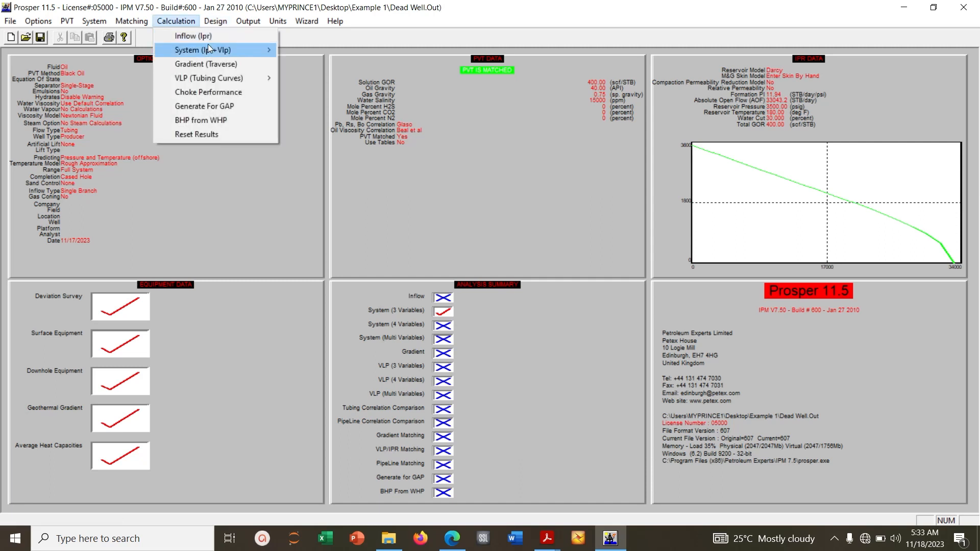
{"action": "mouse_move", "coordinate": [247, 51]}
{"action": "left_click", "coordinate": [320, 52]}
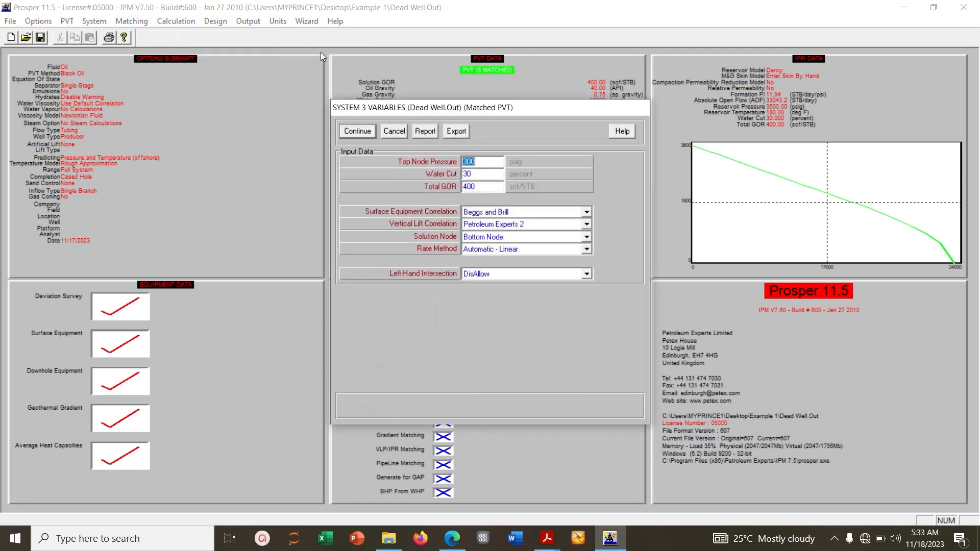
{"action": "left_click", "coordinate": [363, 131]}
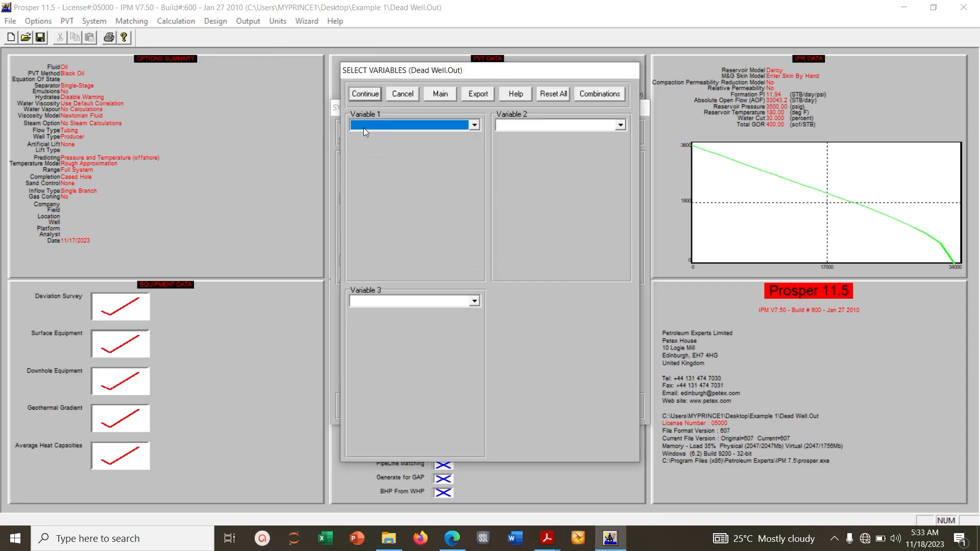
{"action": "left_click", "coordinate": [365, 94]}
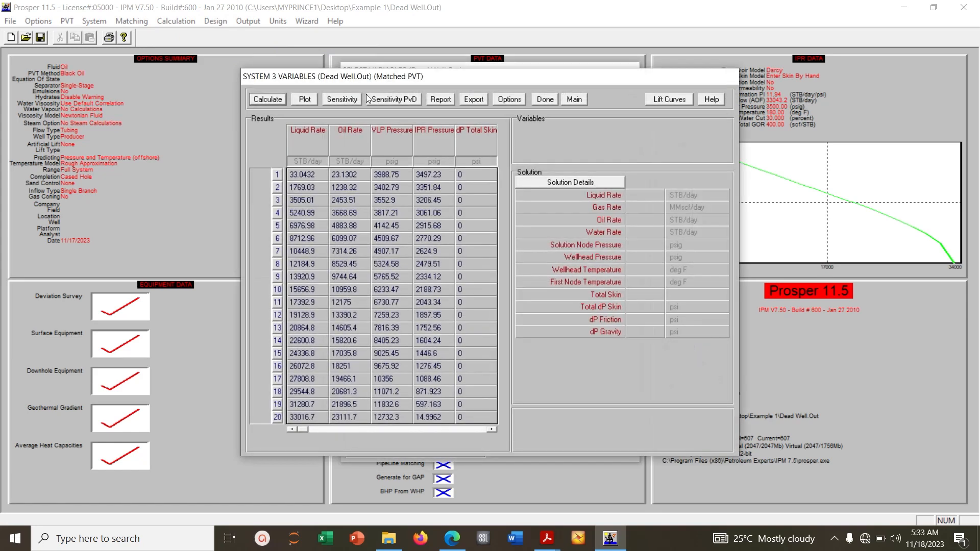
{"action": "left_click", "coordinate": [309, 100]}
{"action": "left_click", "coordinate": [323, 105]}
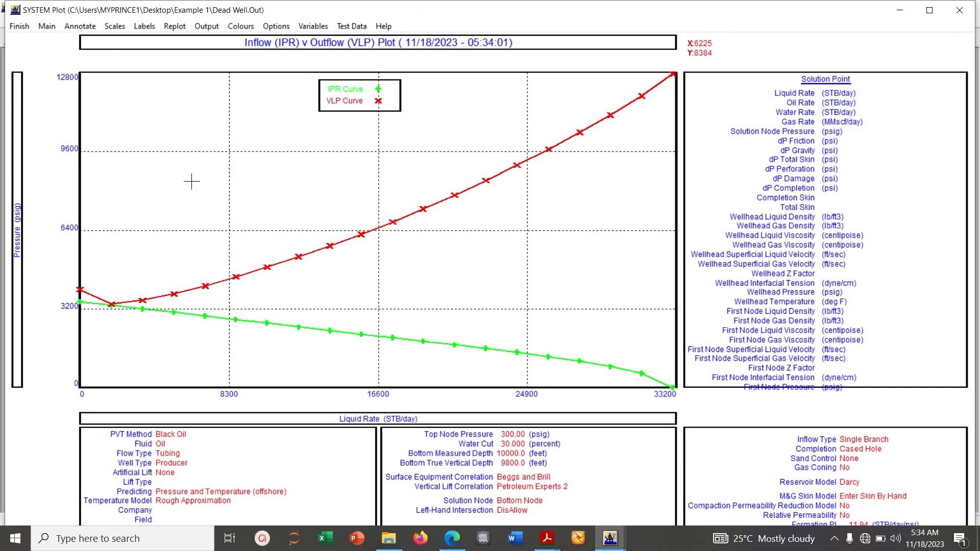
{"action": "left_click", "coordinate": [20, 27]}
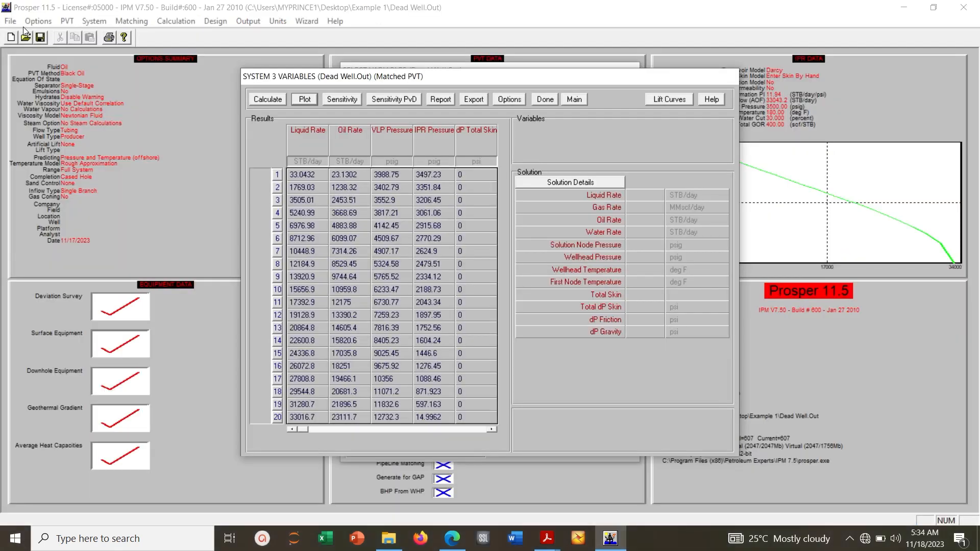
Set First Node Pressure as the first sensitivity variable with values of 300 and 200 psig
{"action": "left_click", "coordinate": [548, 101]}
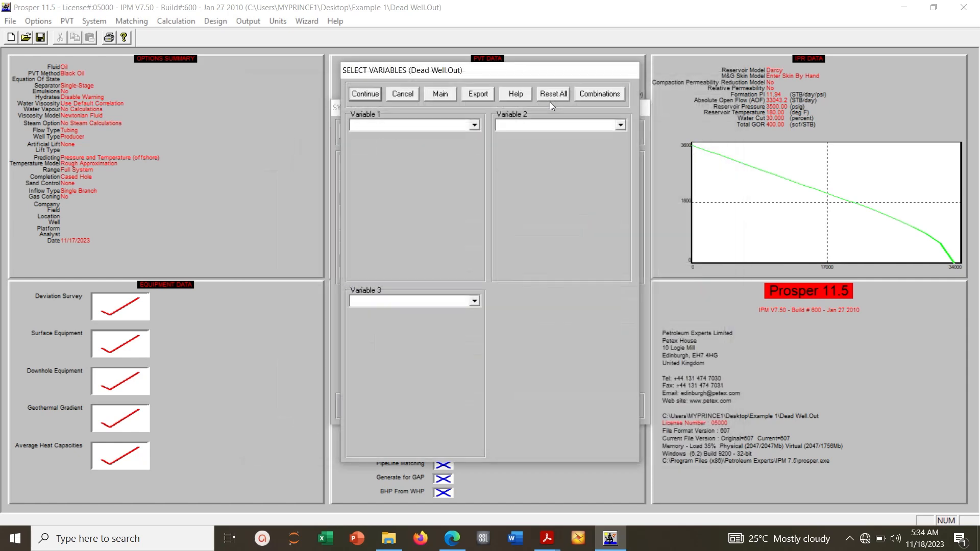
{"action": "left_click", "coordinate": [475, 126]}
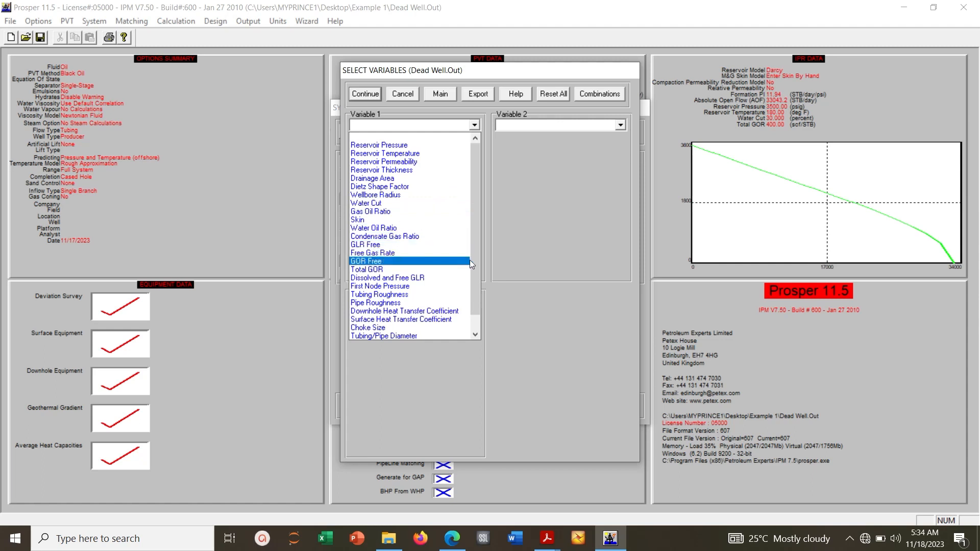
{"action": "left_click", "coordinate": [390, 287]}
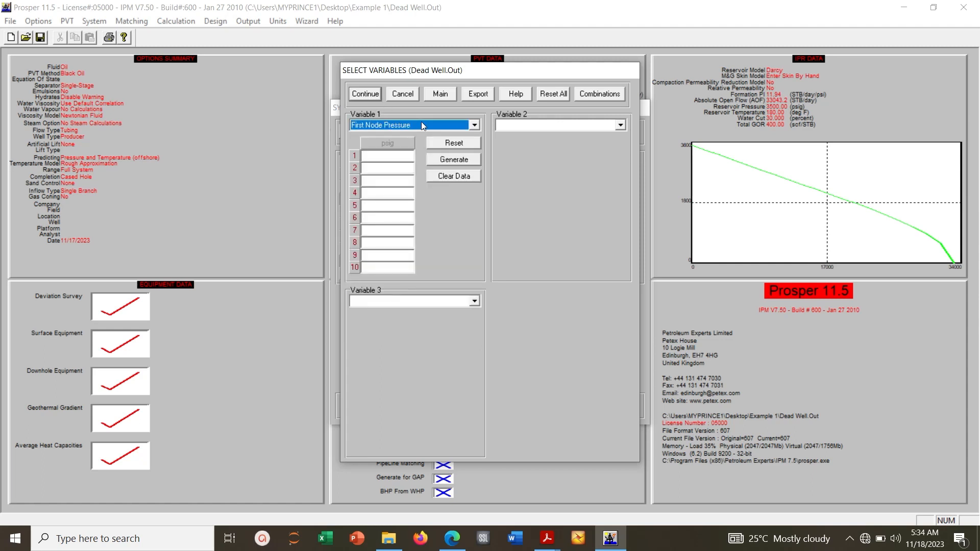
{"action": "left_click", "coordinate": [391, 157]}
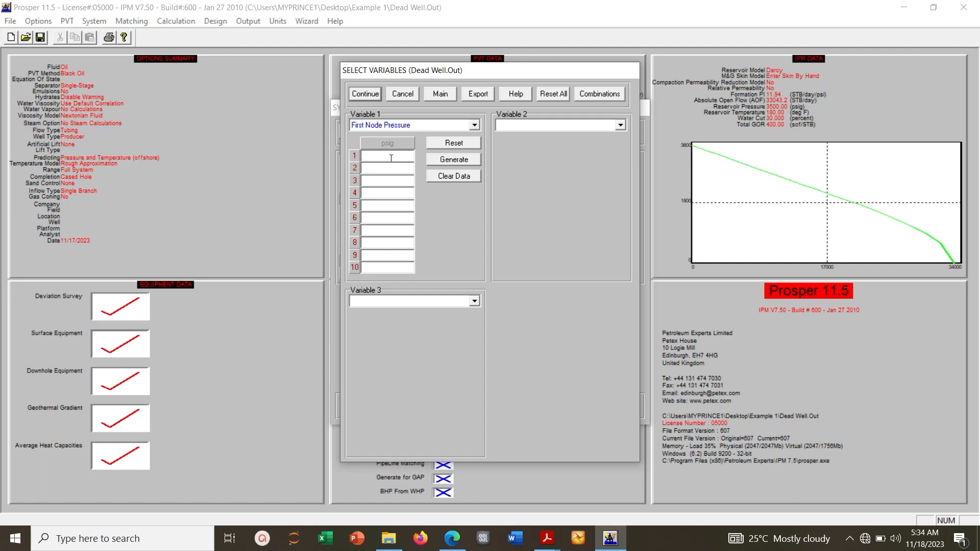
{"action": "type", "text": "300"}
{"action": "left_click", "coordinate": [394, 173]}
{"action": "type", "text": "200"}
Run the system sensitivity calculation for the first node pressure cases
{"action": "left_click", "coordinate": [360, 95]}
{"action": "left_click", "coordinate": [280, 99]}
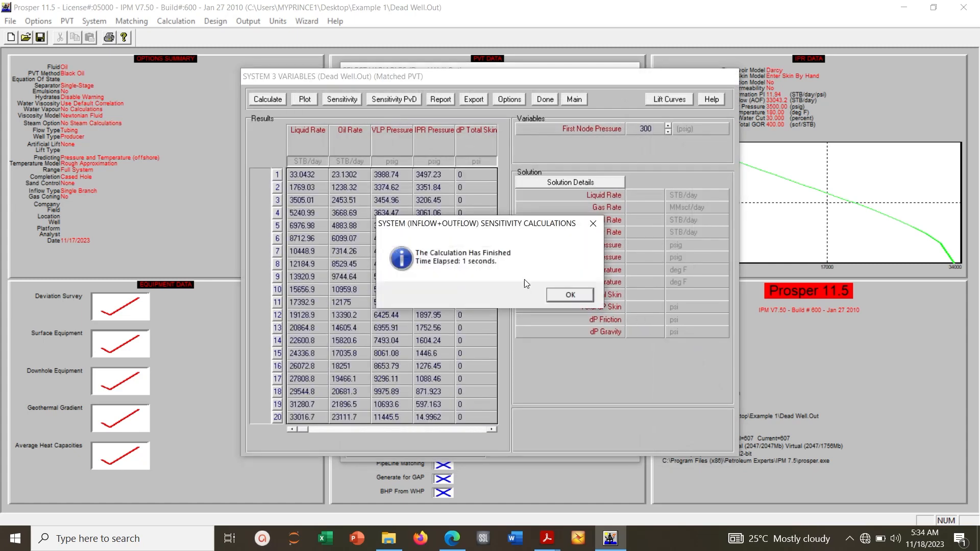
{"action": "left_click", "coordinate": [566, 296]}
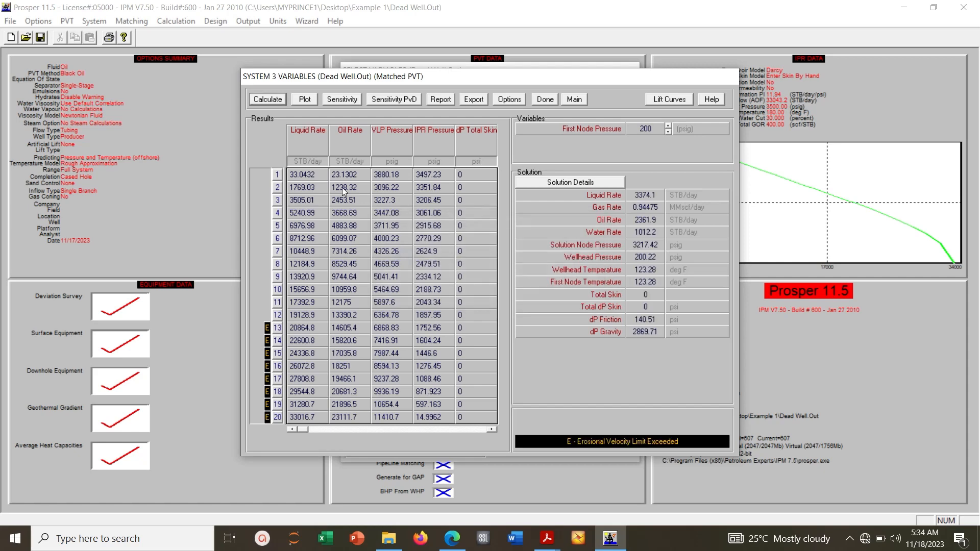
{"action": "left_click", "coordinate": [307, 99]}
{"action": "left_click", "coordinate": [323, 100]}
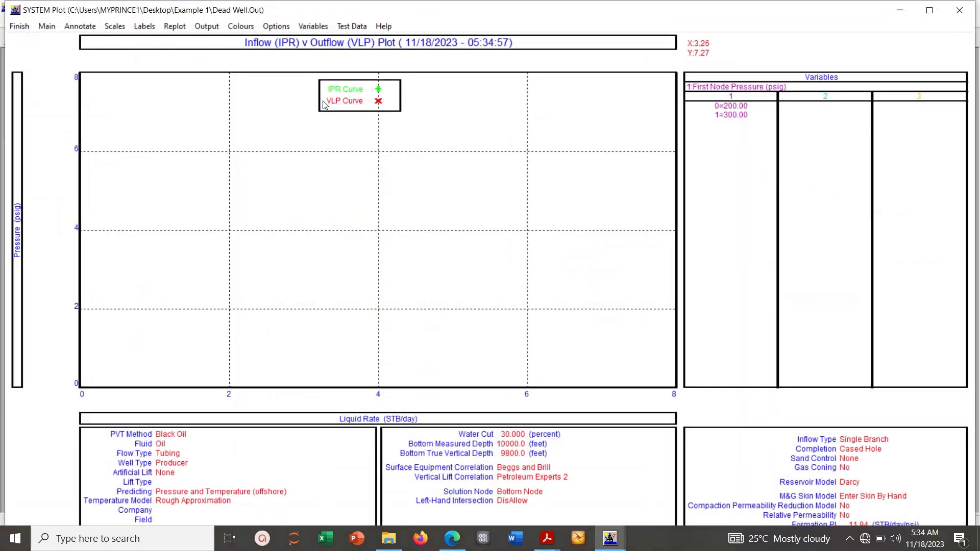
{"action": "left_click", "coordinate": [19, 28]}
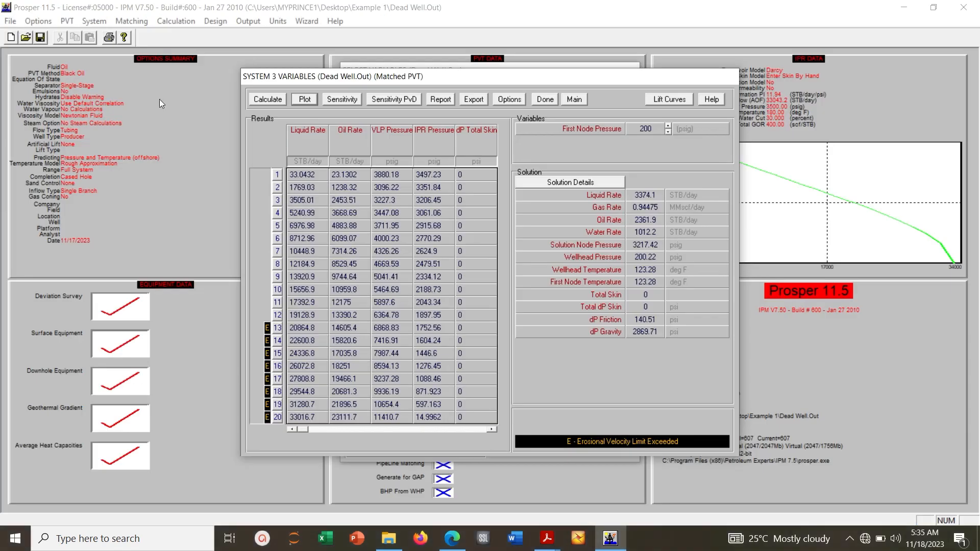
Plot the IPR and VLP curves against Oil Rate for the 200 psig first node pressure case only, examine them and close the plot
{"action": "left_click", "coordinate": [304, 100]}
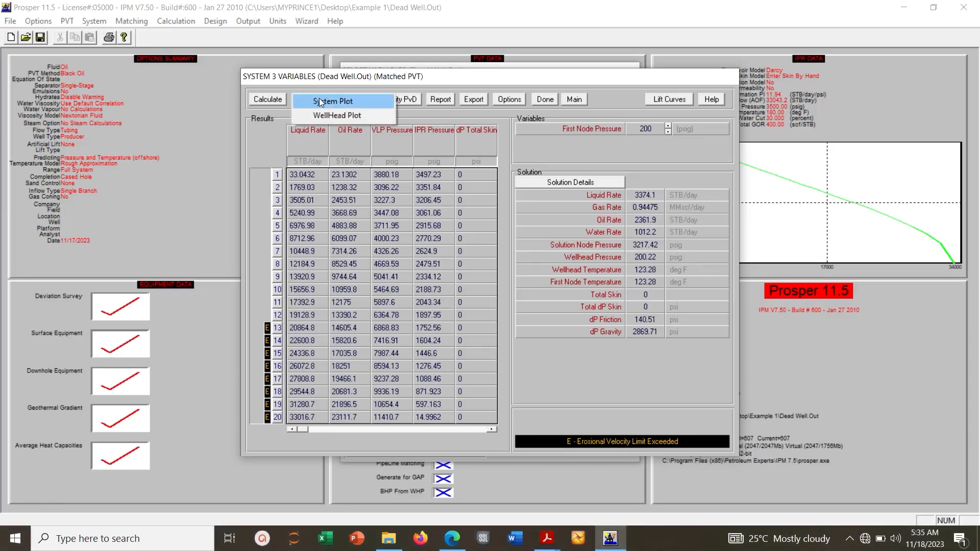
{"action": "left_click", "coordinate": [319, 101]}
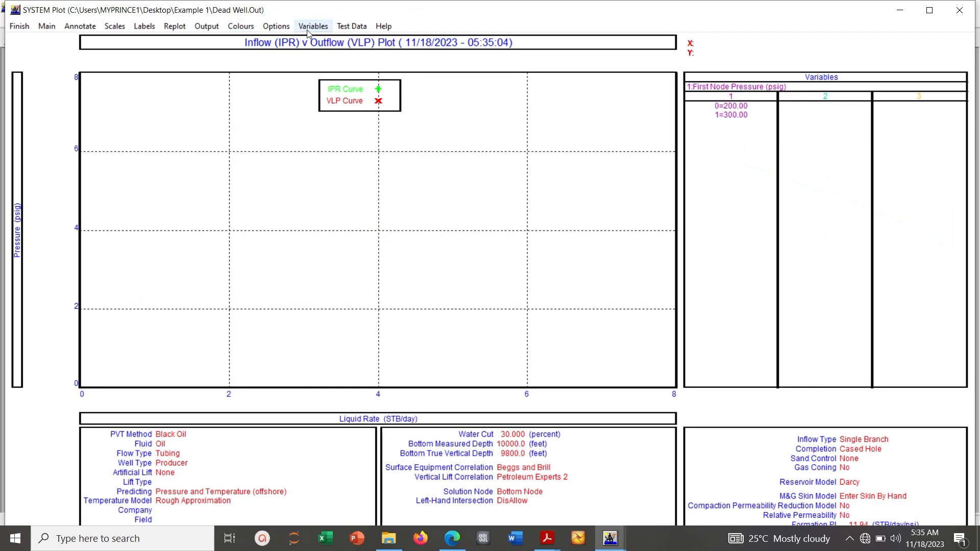
{"action": "left_click", "coordinate": [313, 26]}
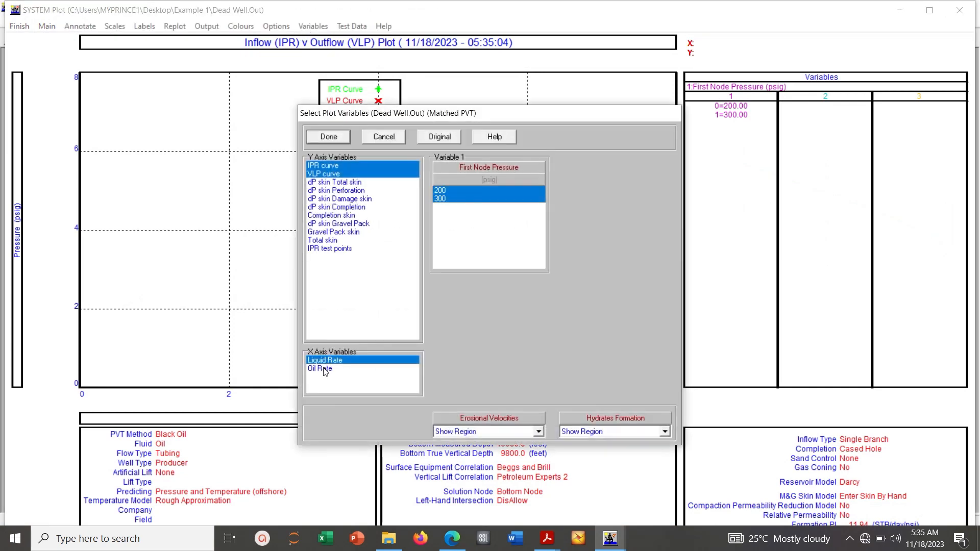
{"action": "left_click", "coordinate": [323, 368]}
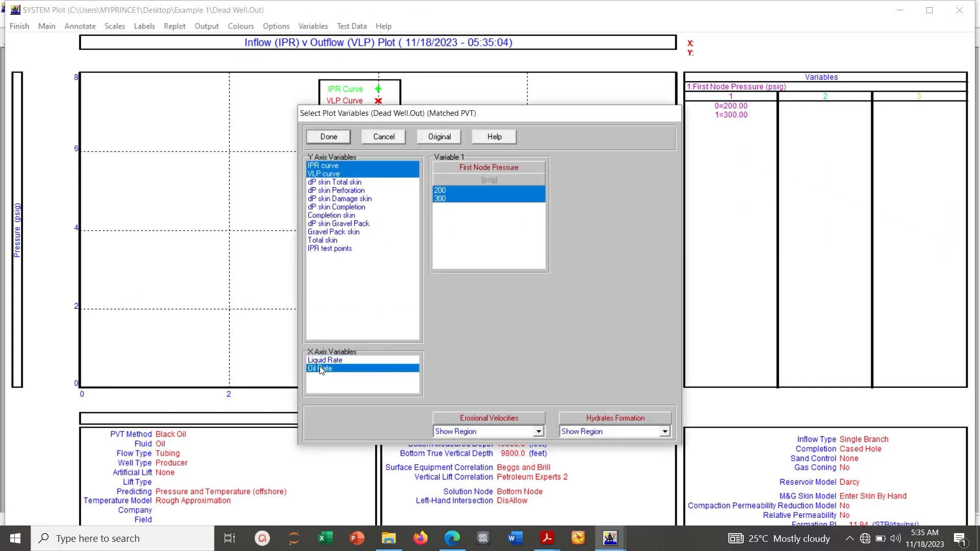
{"action": "left_click", "coordinate": [442, 198]}
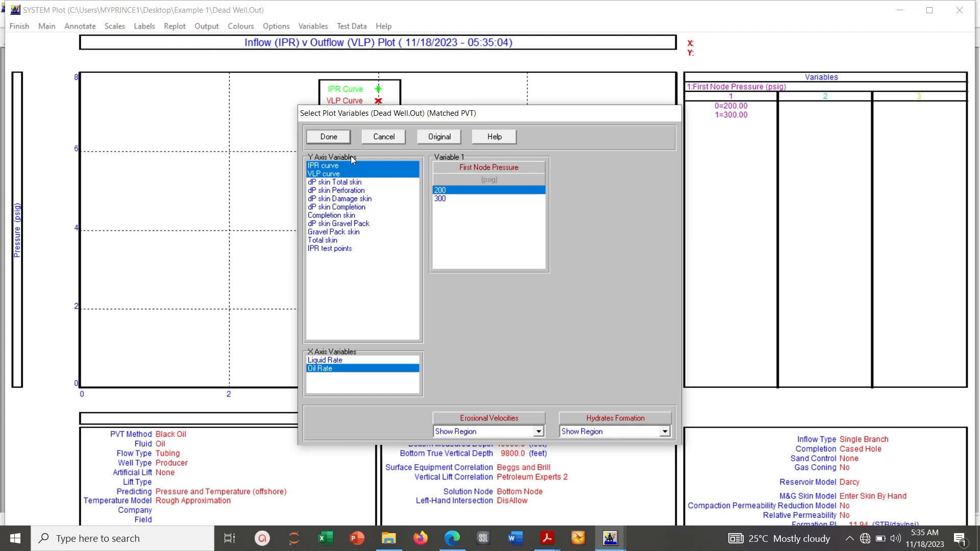
{"action": "left_click", "coordinate": [329, 136]}
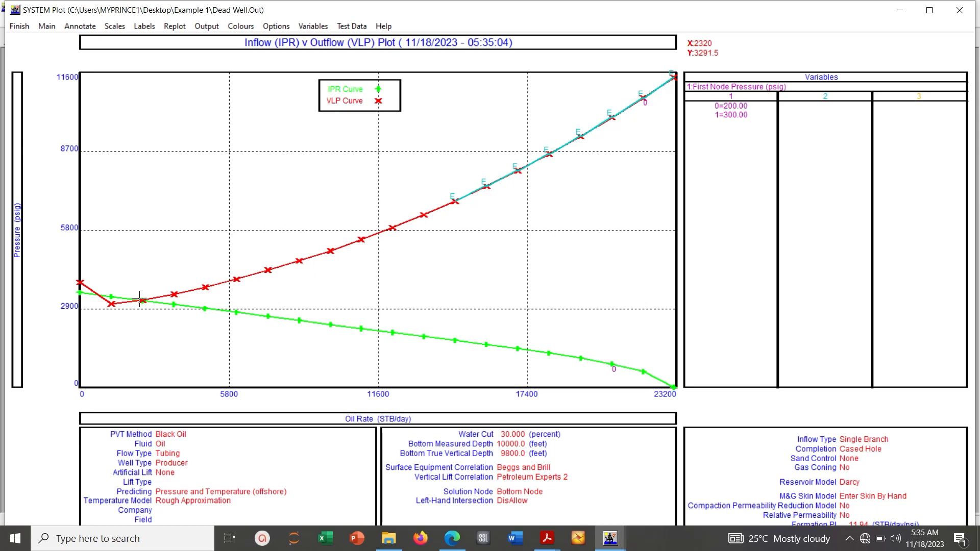
{"action": "left_click", "coordinate": [30, 28]}
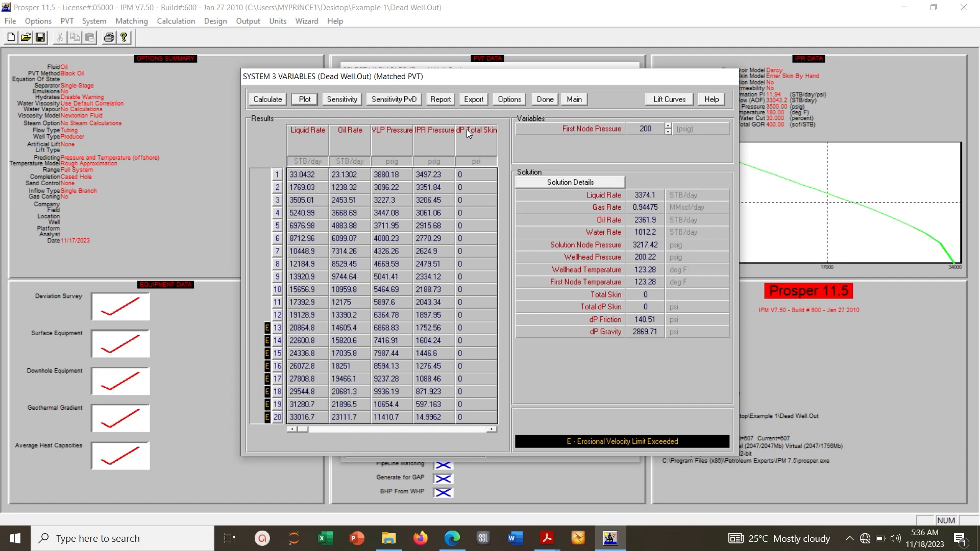
Reset the first sensitivity variable to remove First Node Pressure and continue to the results
{"action": "left_click", "coordinate": [542, 100]}
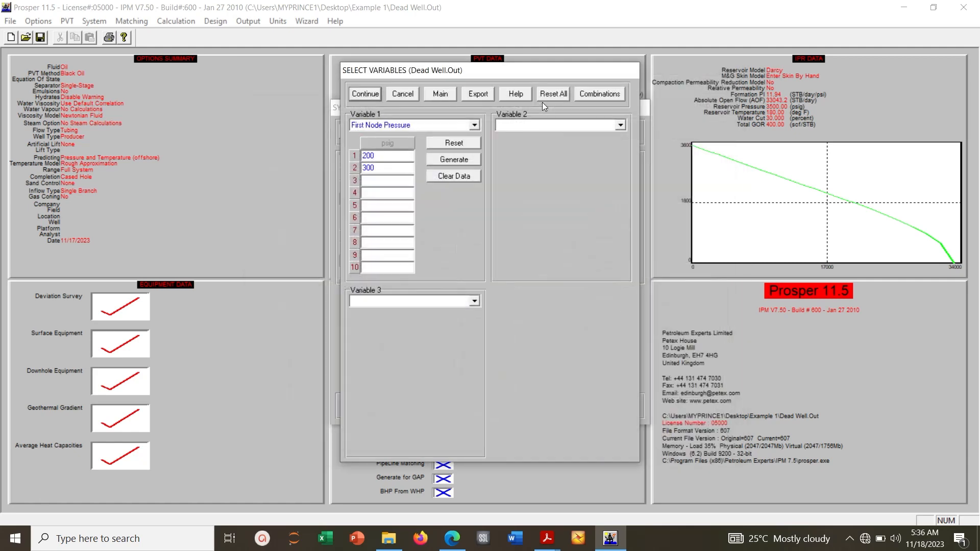
{"action": "left_click", "coordinate": [452, 144]}
{"action": "left_click", "coordinate": [365, 94]}
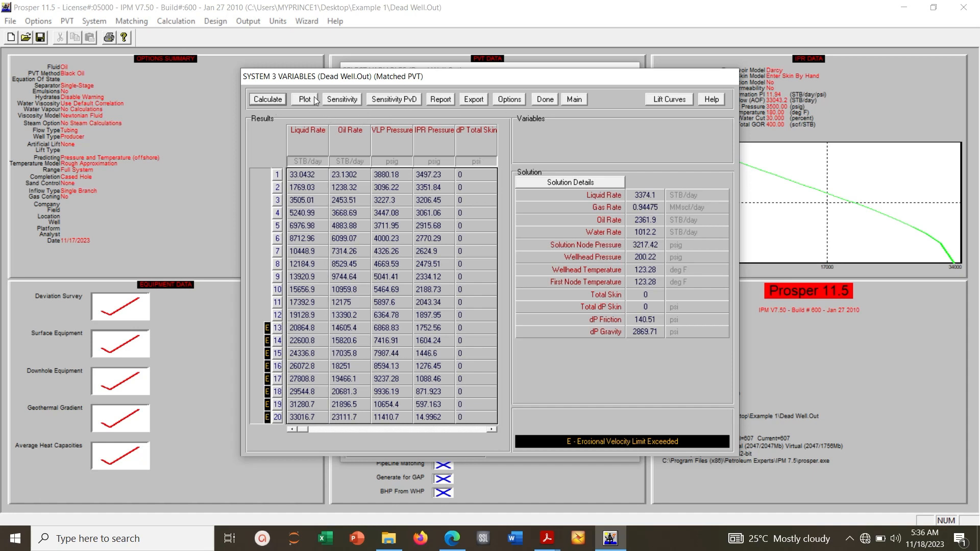
Return to the variable selection and set Water Cut as the first variable with values of 10, 20 and 30 percent
{"action": "left_click", "coordinate": [533, 100]}
{"action": "left_click", "coordinate": [474, 124]}
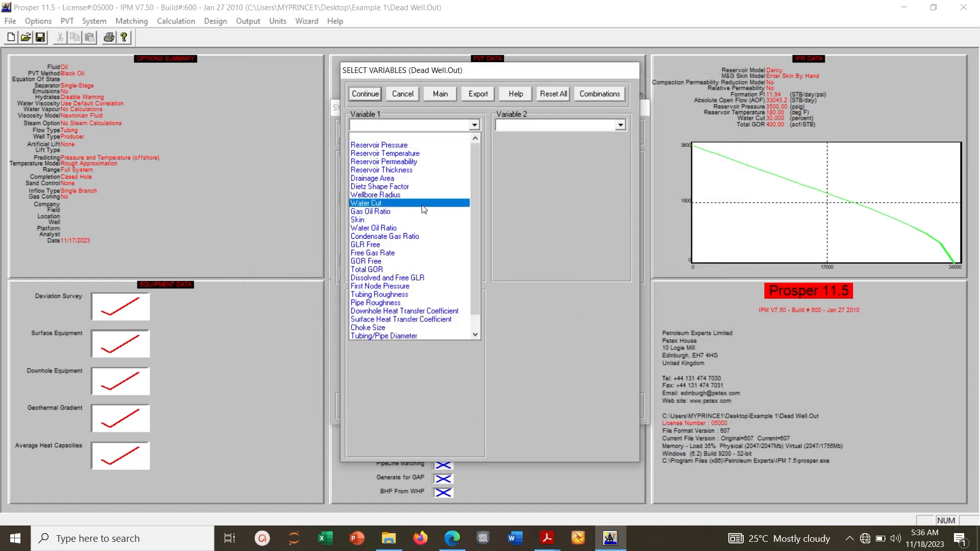
{"action": "left_click", "coordinate": [422, 204]}
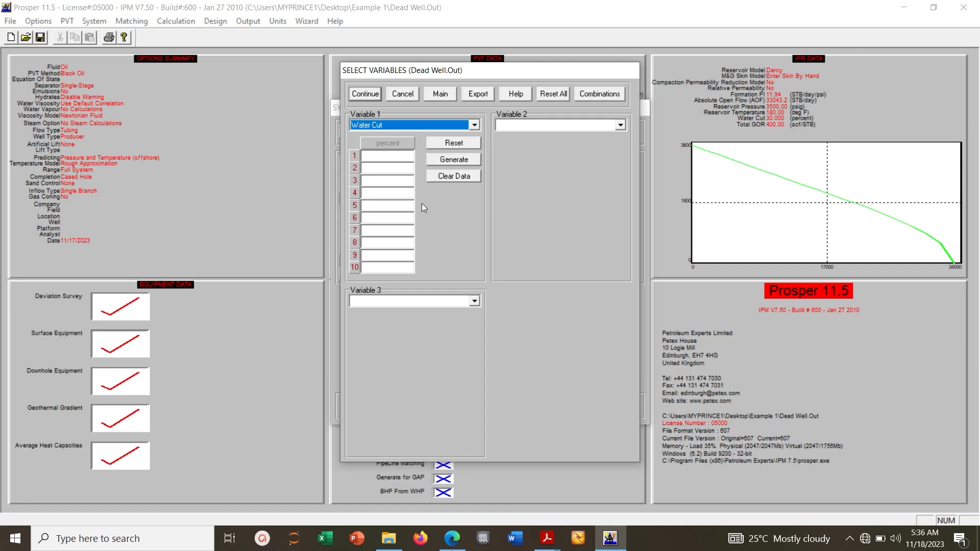
{"action": "left_click", "coordinate": [386, 157]}
{"action": "type", "text": "10"}
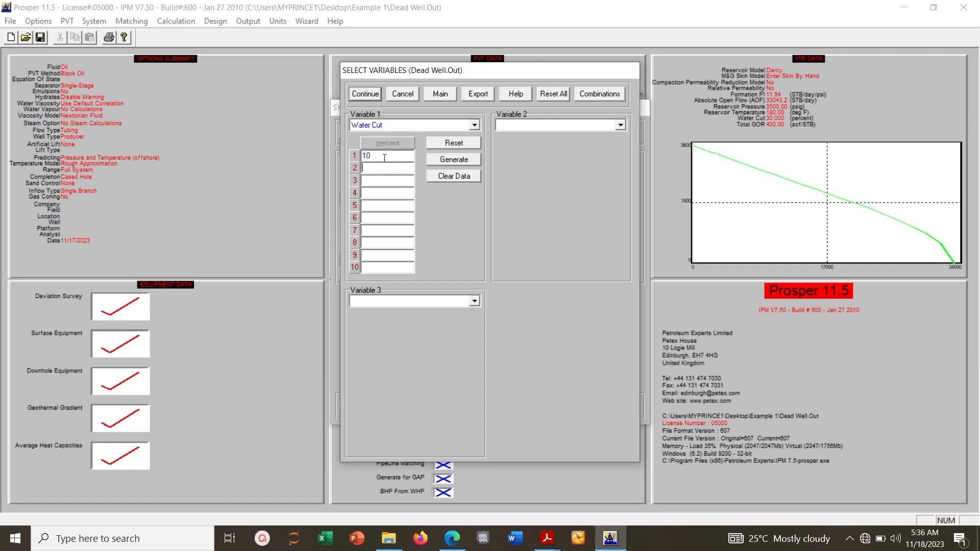
{"action": "type", "text": "20"}
{"action": "type", "text": "30"}
Choose First Node Pressure as the second variable and add a 100 psig value to its list
{"action": "left_click", "coordinate": [621, 125]}
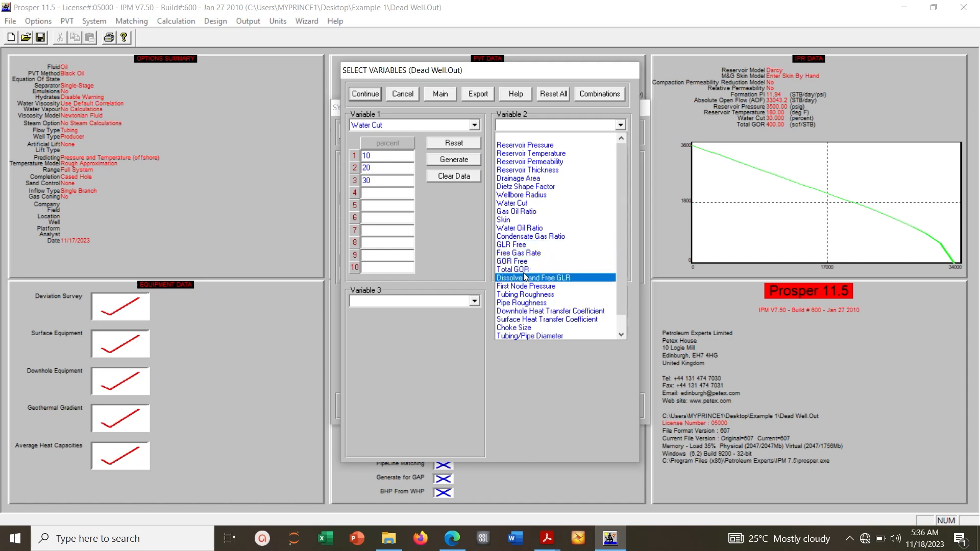
{"action": "left_click", "coordinate": [525, 286]}
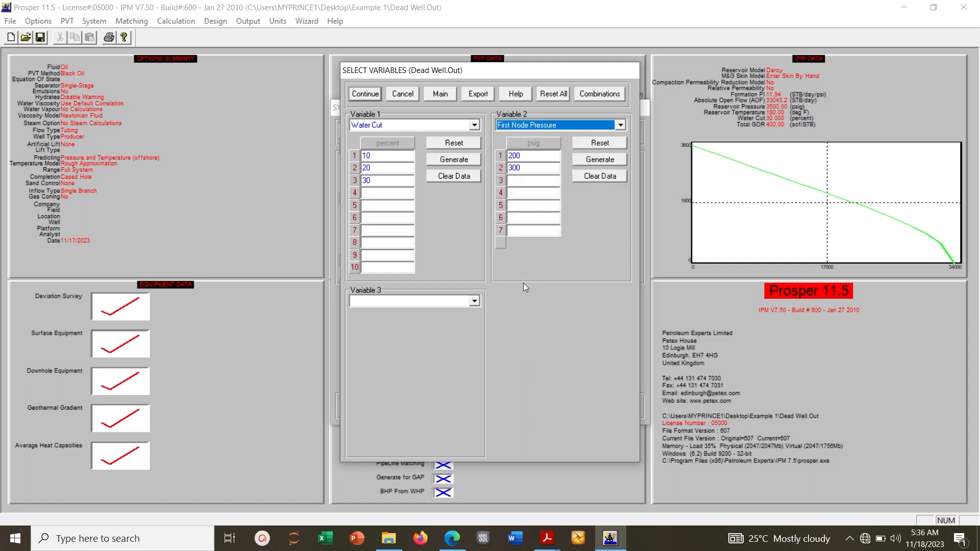
{"action": "left_click", "coordinate": [525, 182]}
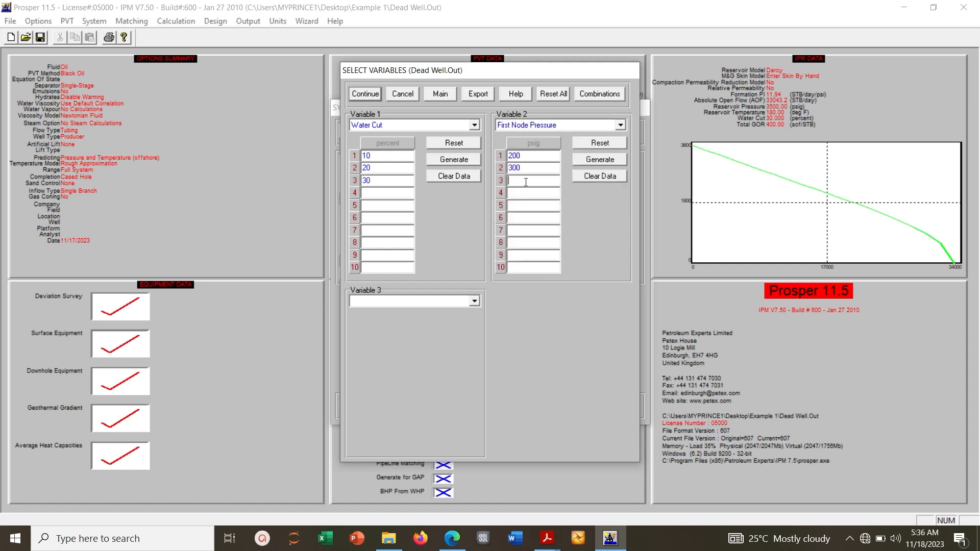
{"action": "type", "text": "100"}
Run the system calculation for all water cut and first node pressure combinations
{"action": "left_click", "coordinate": [365, 94]}
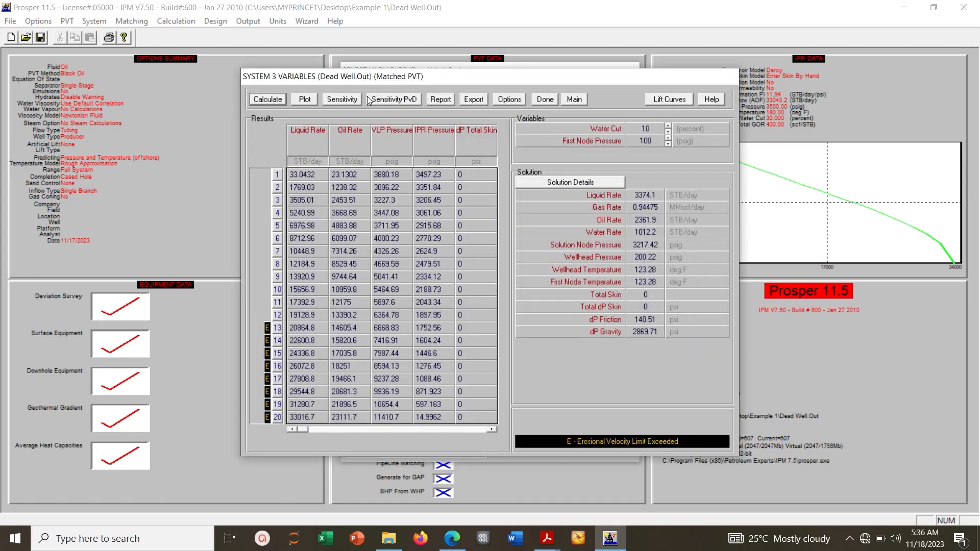
{"action": "left_click", "coordinate": [268, 100]}
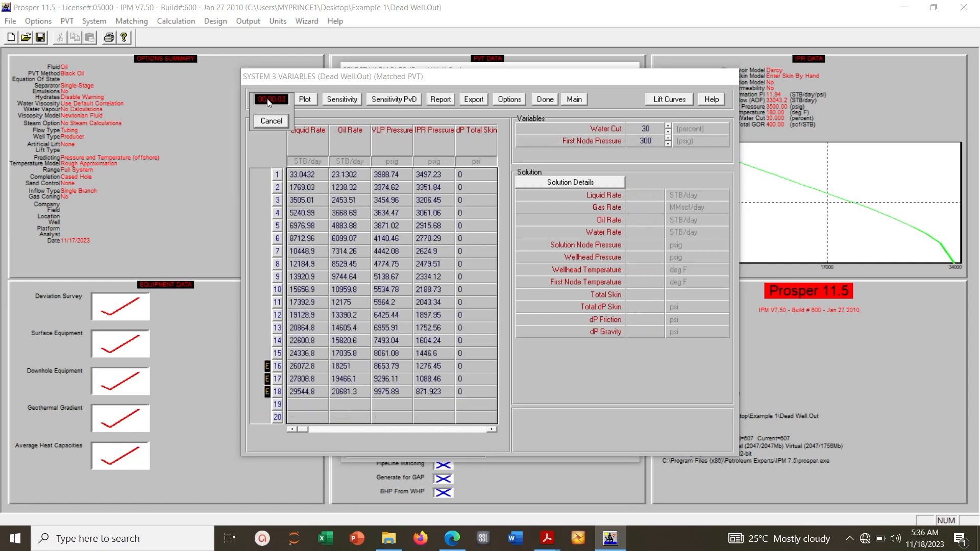
{"action": "key", "text": "Return"}
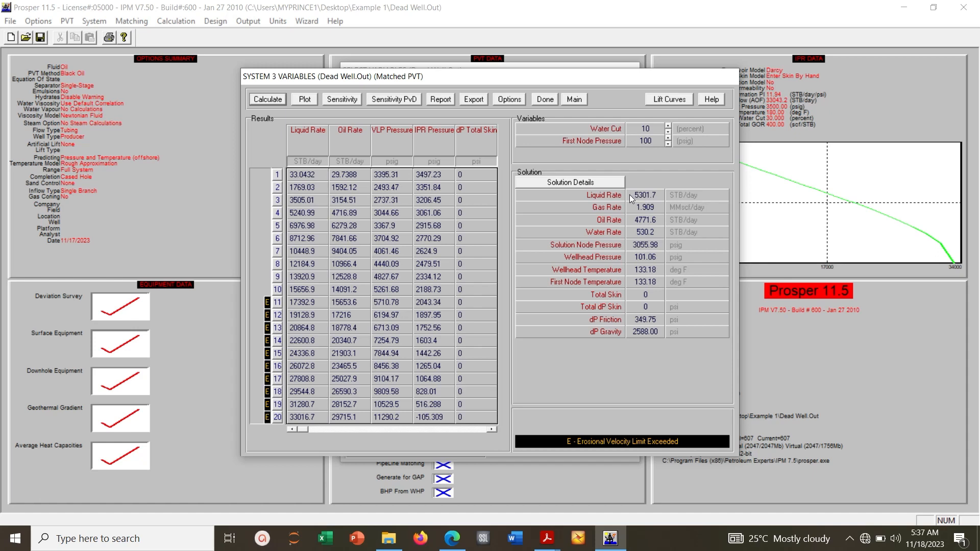
Examine the solution results at 30 percent water cut for first node pressures of 100, 200 and 300 psig
{"action": "left_click", "coordinate": [669, 132]}
{"action": "left_click", "coordinate": [669, 131]}
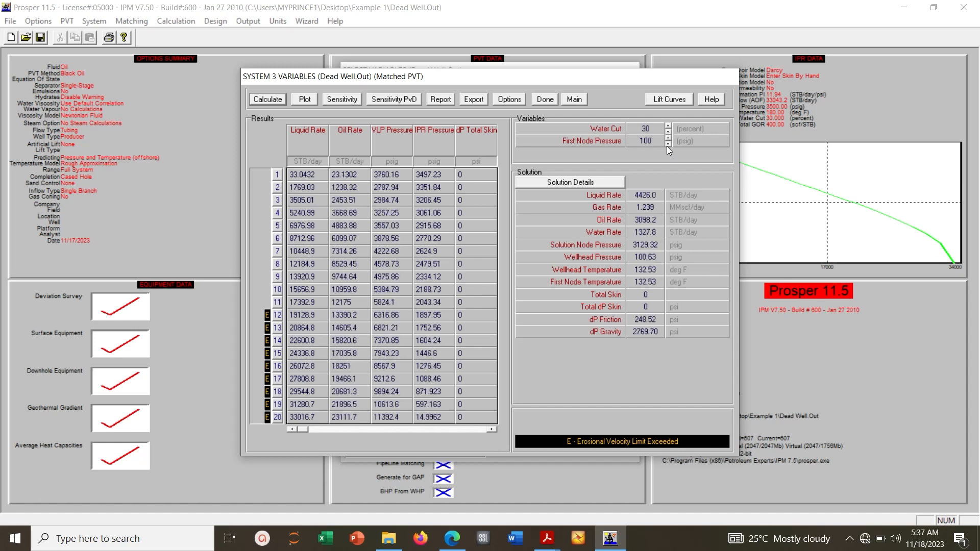
{"action": "left_click", "coordinate": [667, 145]}
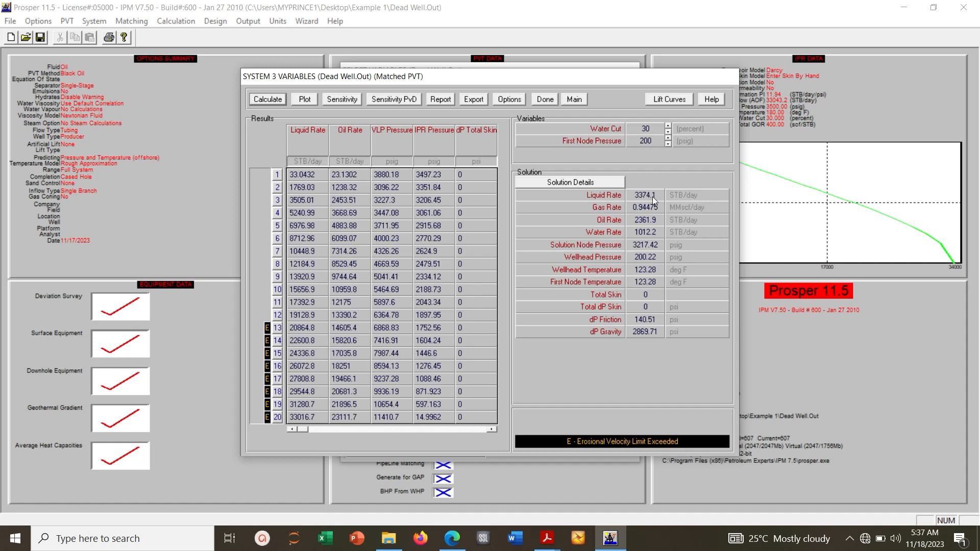
{"action": "left_click", "coordinate": [668, 145]}
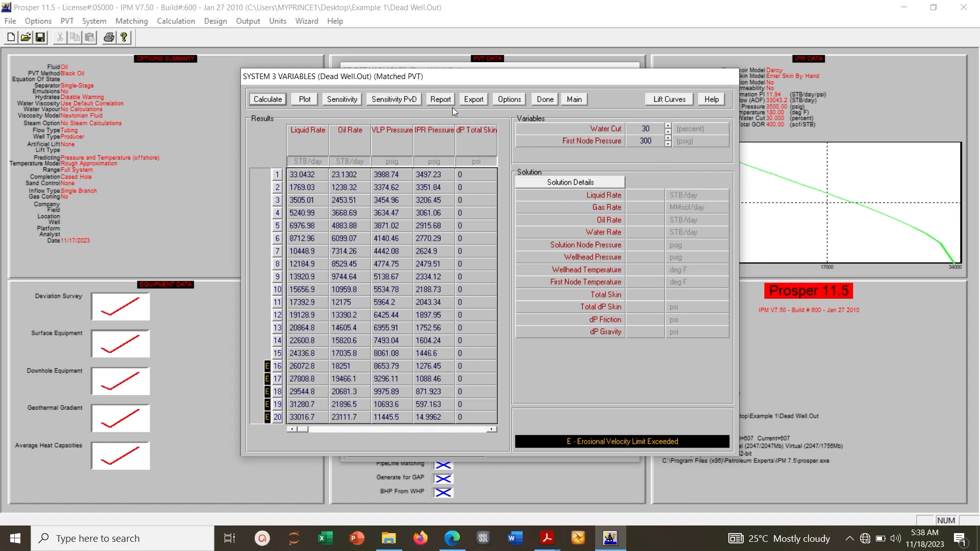
Return to the variable selection and reset the first node pressure and water cut variables so both are empty
{"action": "left_click", "coordinate": [548, 97]}
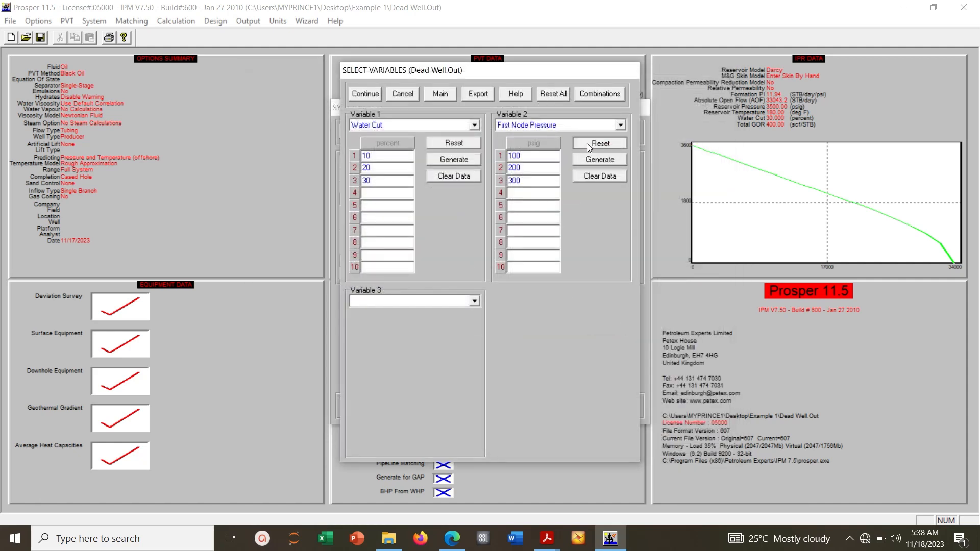
{"action": "left_click", "coordinate": [587, 143]}
{"action": "left_click", "coordinate": [454, 144]}
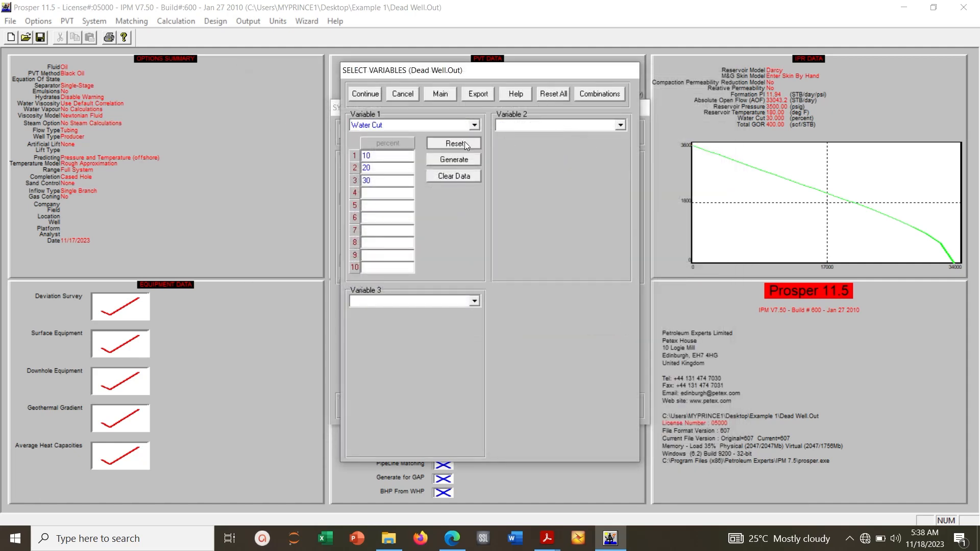
{"action": "left_click", "coordinate": [365, 94]}
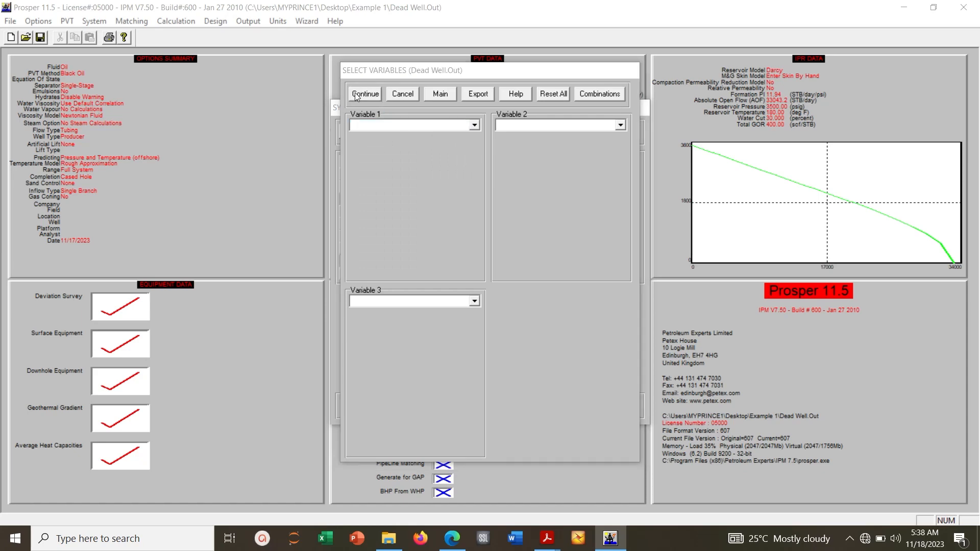
Run the system calculation without any sensitivity variables and return to the main window
{"action": "left_click", "coordinate": [275, 99]}
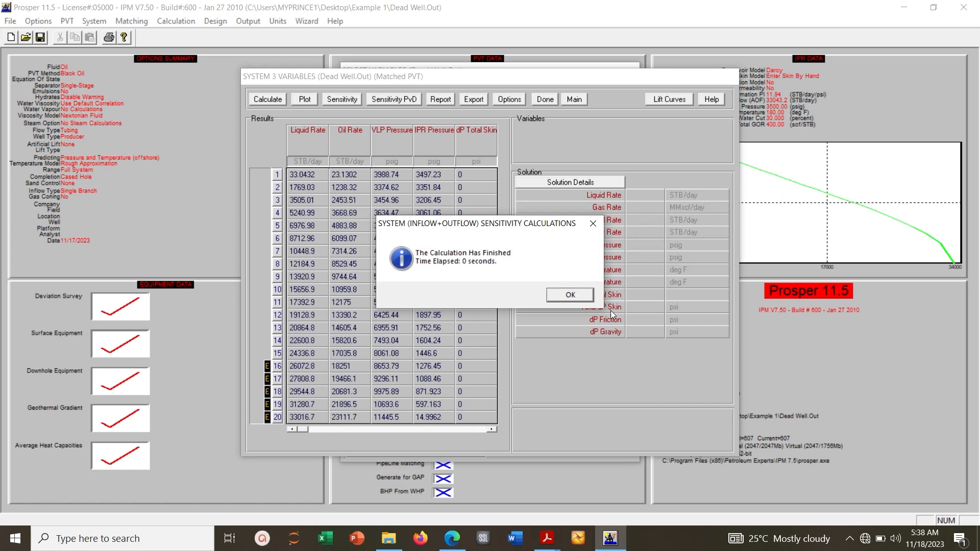
{"action": "left_click", "coordinate": [561, 293]}
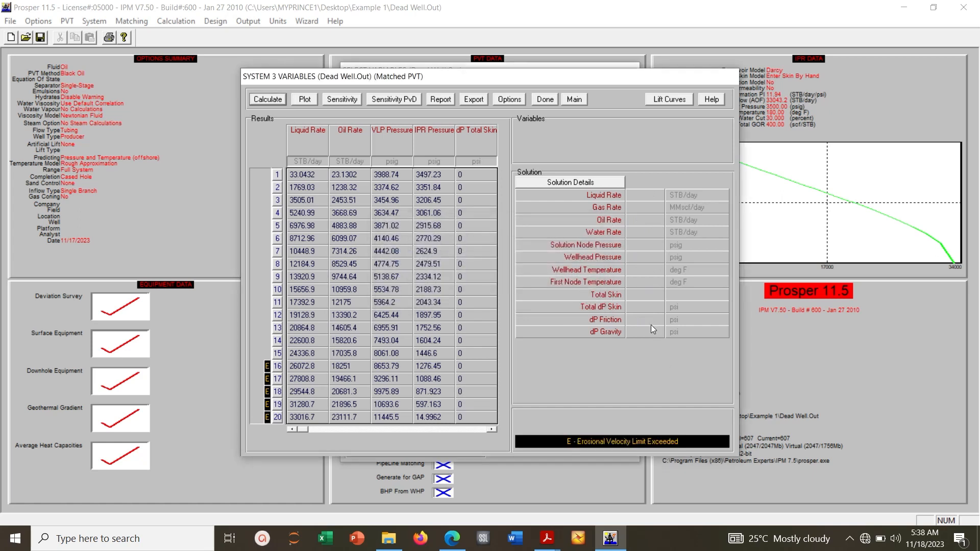
{"action": "left_click", "coordinate": [574, 100]}
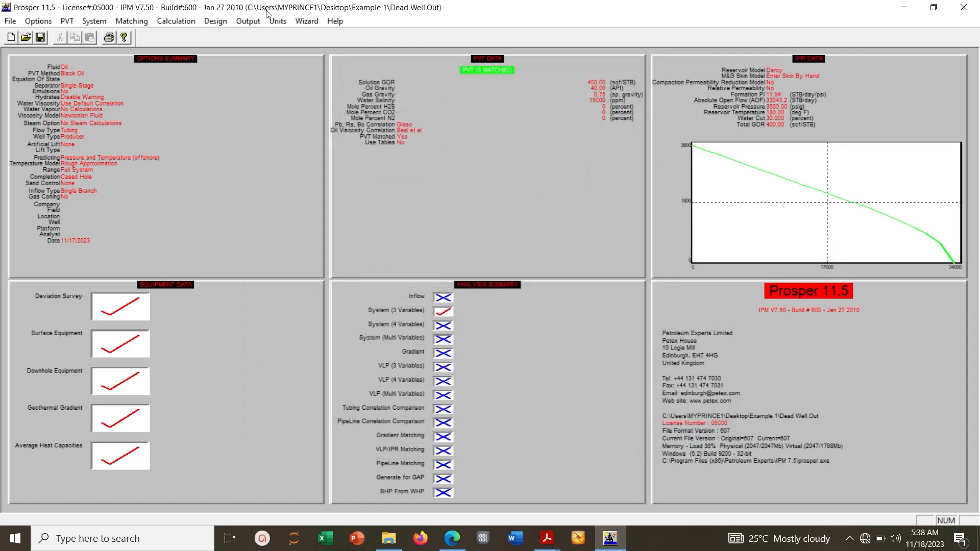
Set the well's artificial lift method to Gas Lift (Continuous) in the system summary options
{"action": "left_click", "coordinate": [38, 22]}
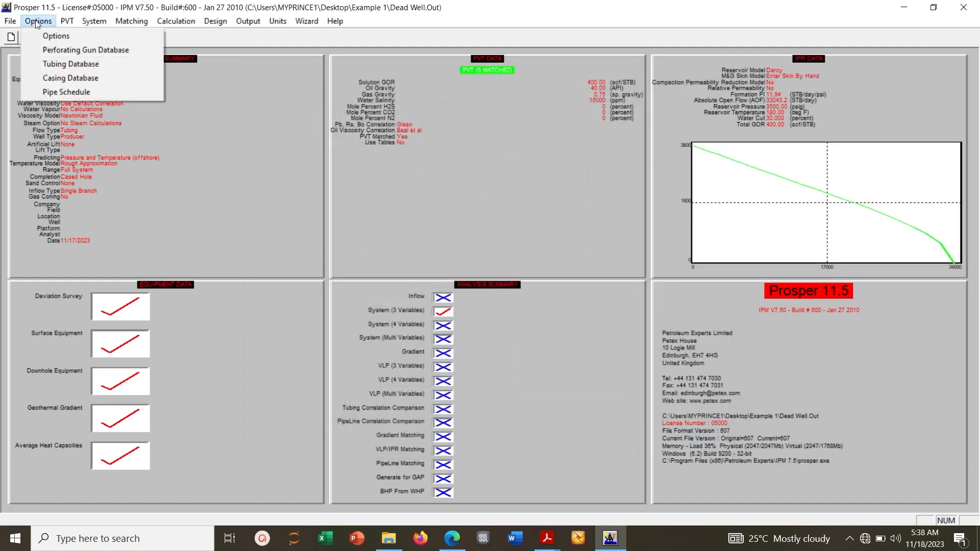
{"action": "left_click", "coordinate": [68, 40]}
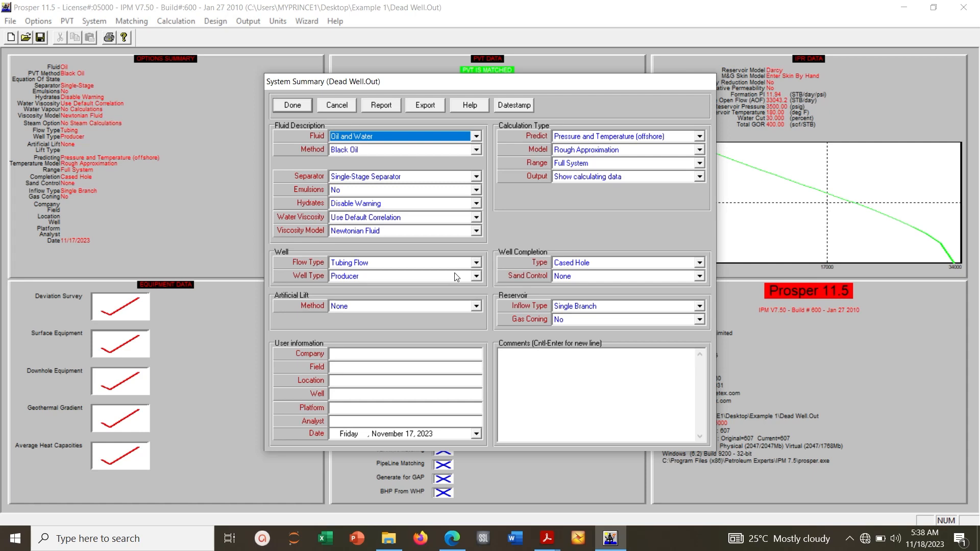
{"action": "left_click", "coordinate": [477, 306]}
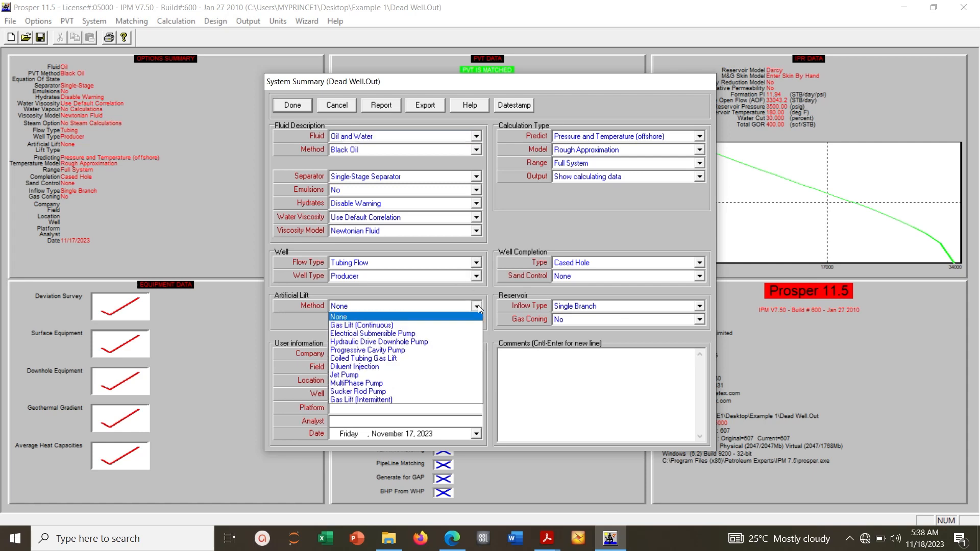
{"action": "left_click", "coordinate": [429, 328]}
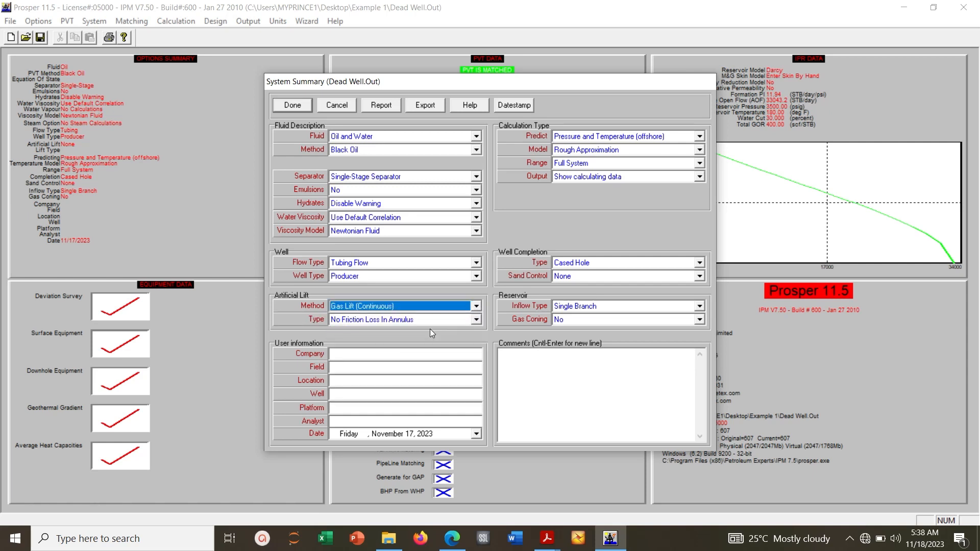
{"action": "left_click", "coordinate": [289, 107]}
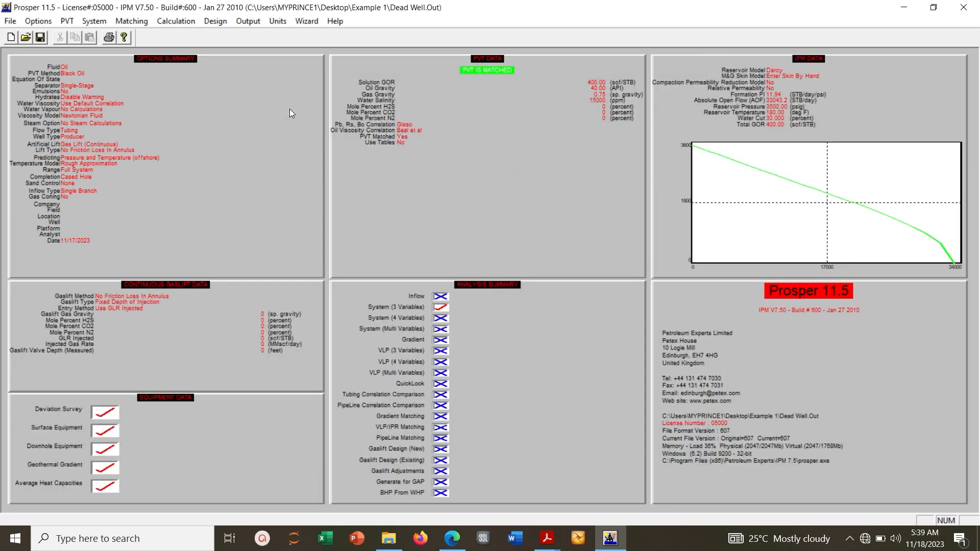
Set the gaslift gas gravity to 0.75 in the gaslift input data
{"action": "left_click", "coordinate": [105, 26]}
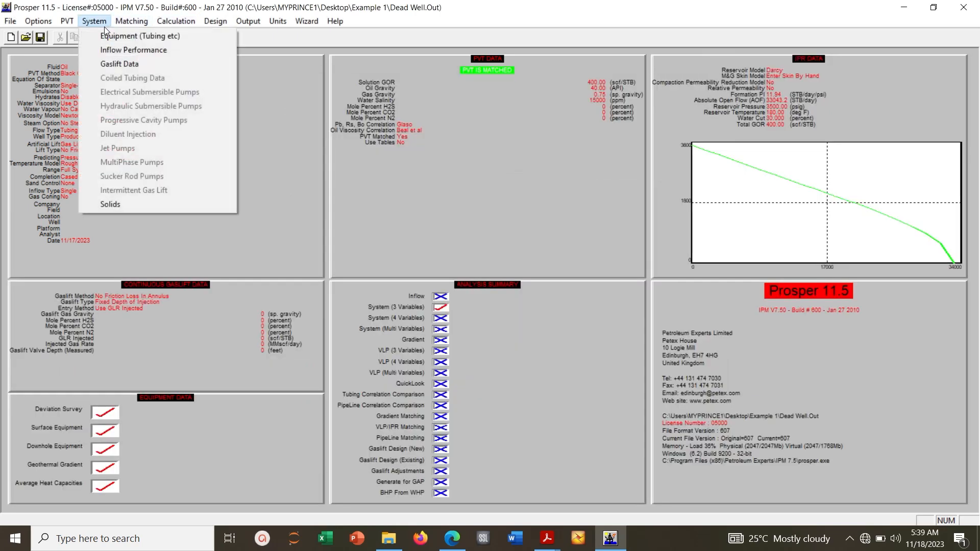
{"action": "left_click", "coordinate": [124, 68]}
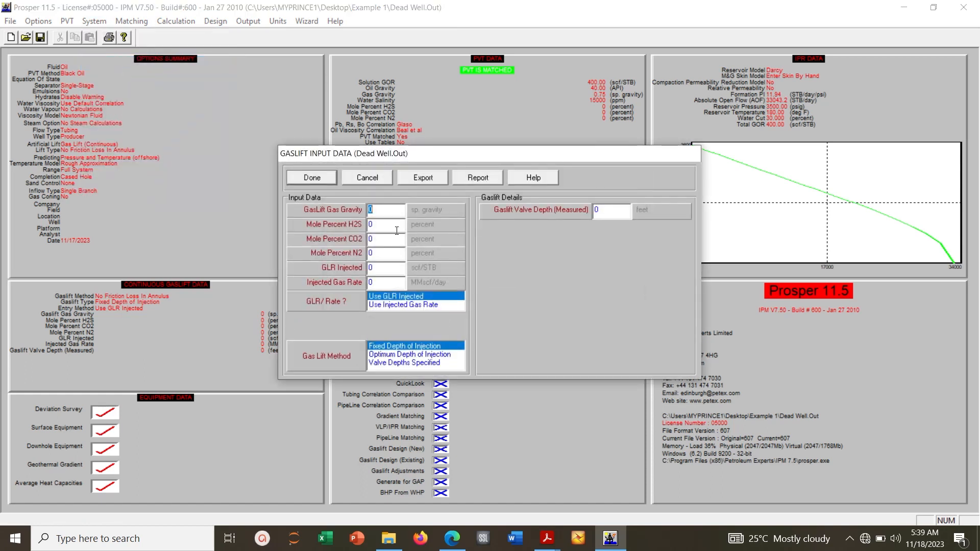
{"action": "type", "text": "0.75"}
{"action": "left_click", "coordinate": [307, 180]}
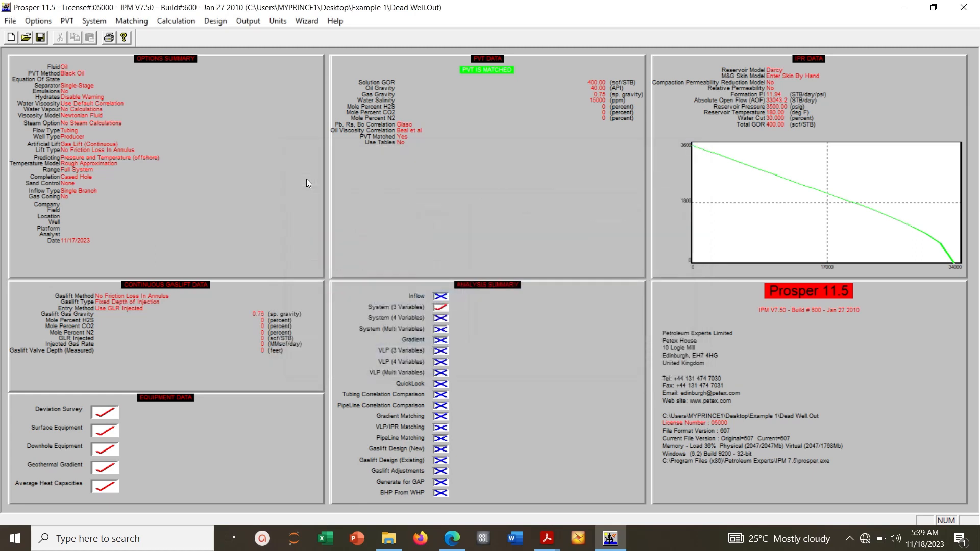
Start a new well gaslift design with the rate Calculated From Max Production and a maximum liquid rate of 5000 STB/day
{"action": "left_click", "coordinate": [215, 23]}
{"action": "mouse_move", "coordinate": [233, 49]}
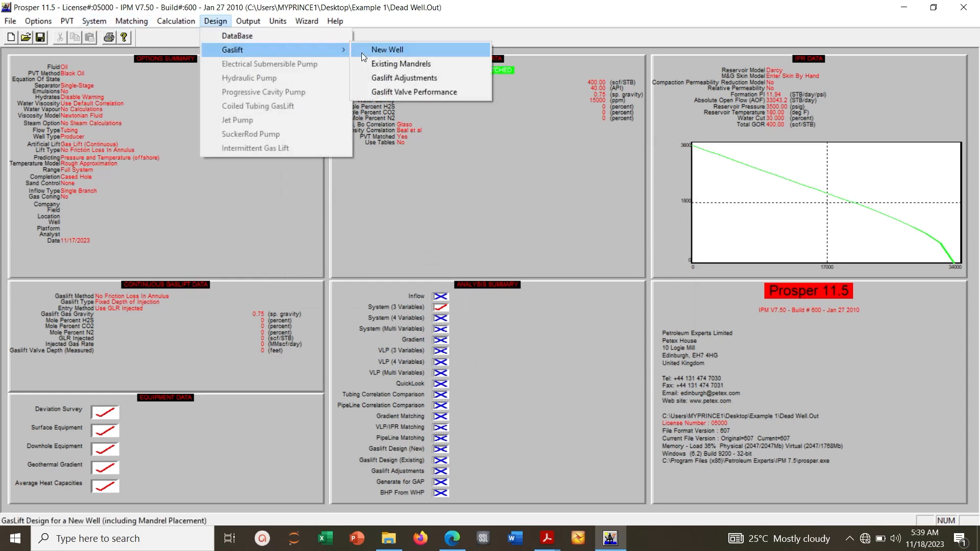
{"action": "left_click", "coordinate": [403, 50]}
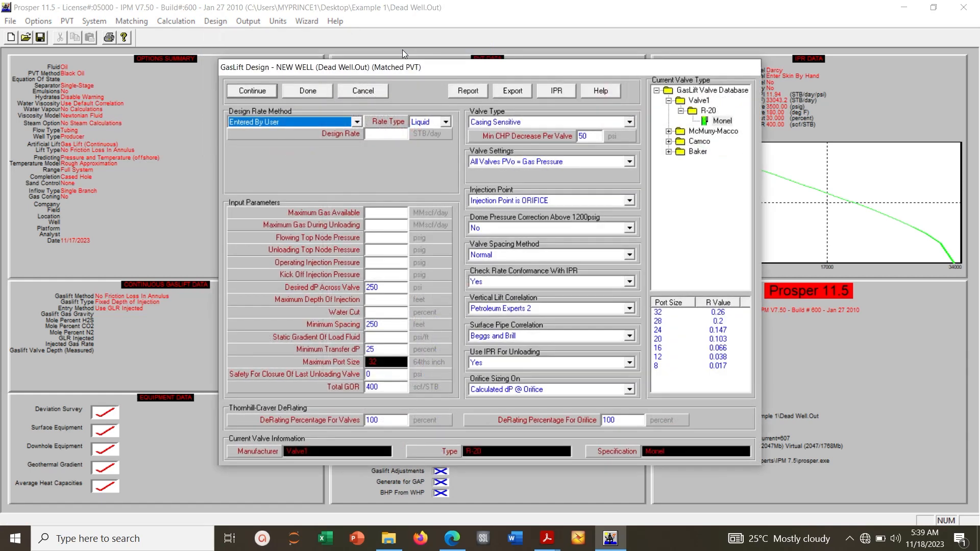
{"action": "left_click", "coordinate": [356, 122]}
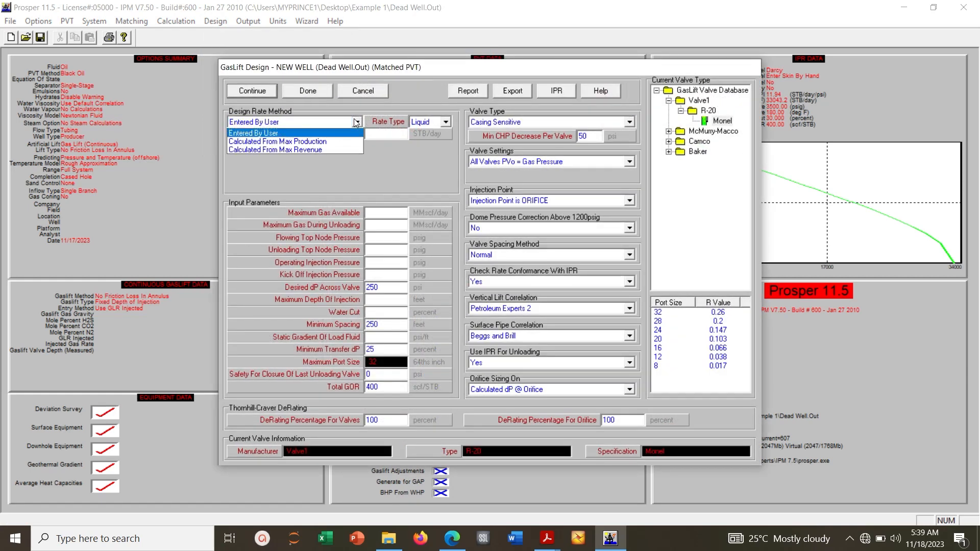
{"action": "left_click", "coordinate": [288, 142]}
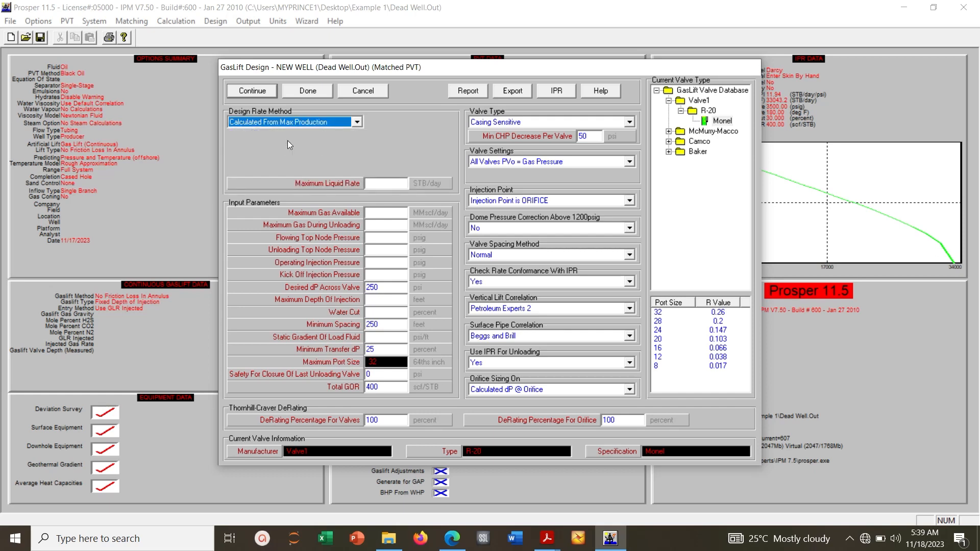
{"action": "left_click", "coordinate": [396, 185]}
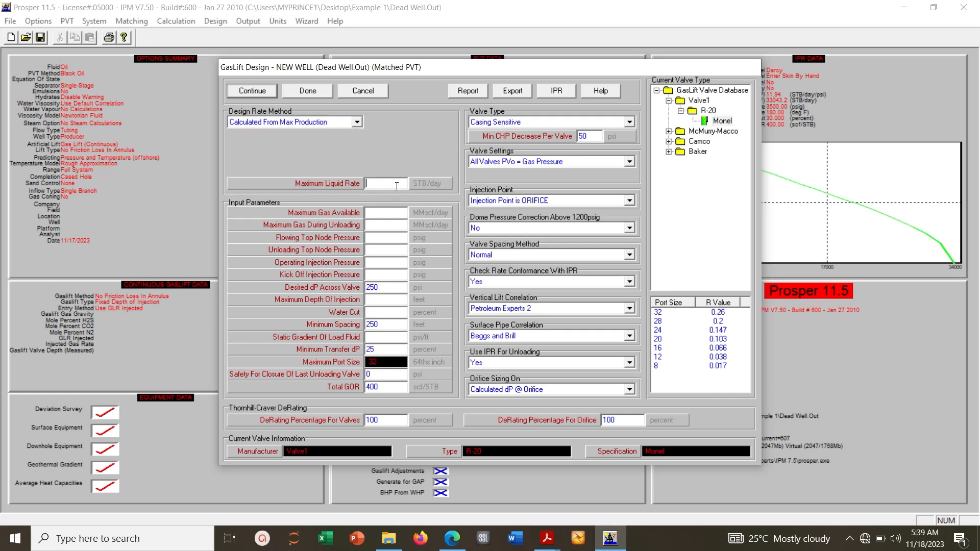
{"action": "type", "text": "5000"}
Set maximum gas available and during unloading to 10 MMscf/day, and flowing and unloading top node pressures to 300 psig
{"action": "left_click", "coordinate": [406, 217]}
{"action": "type", "text": "10"}
{"action": "type", "text": "10"}
{"action": "type", "text": "300"}
{"action": "type", "text": "300"}
Set both the operating injection pressure and the kick off injection pressure to 2000 psig
{"action": "key", "text": "Tab"}
{"action": "type", "text": "2000"}
{"action": "key", "text": "Tab"}
{"action": "type", "text": "2000"}
{"action": "key", "text": "Tab"}
{"action": "key", "text": "Tab"}
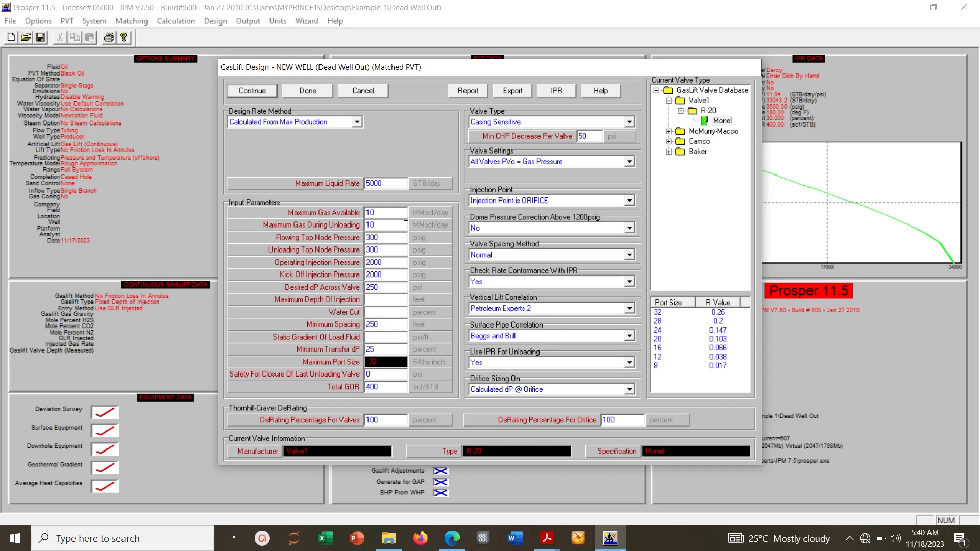
Set the maximum depth of injection to 9000 feet, water cut to 60 percent and static gradient of load fluid to 0.64 psi/ft
{"action": "type", "text": "9000"}
{"action": "key", "text": "Tab"}
{"action": "type", "text": "6"}
{"action": "type", "text": "0"}
{"action": "left_click", "coordinate": [375, 337]}
{"action": "type", "text": "03"}
{"action": "key", "text": "BackSpace"}
{"action": "type", "text": ".64"}
Select the Valve1 R-20 Monel gaslift valve and calculate the design rate
{"action": "left_click", "coordinate": [719, 123]}
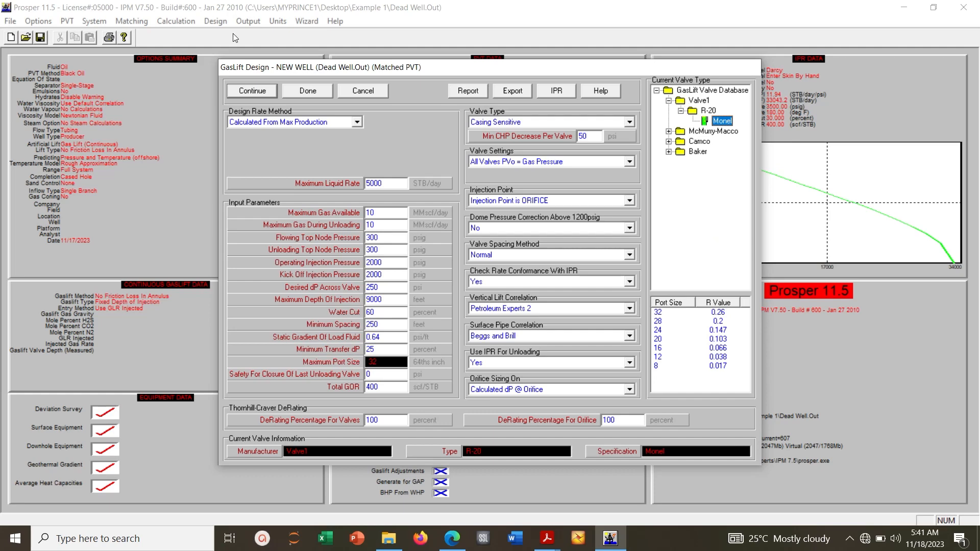
{"action": "left_click", "coordinate": [249, 92]}
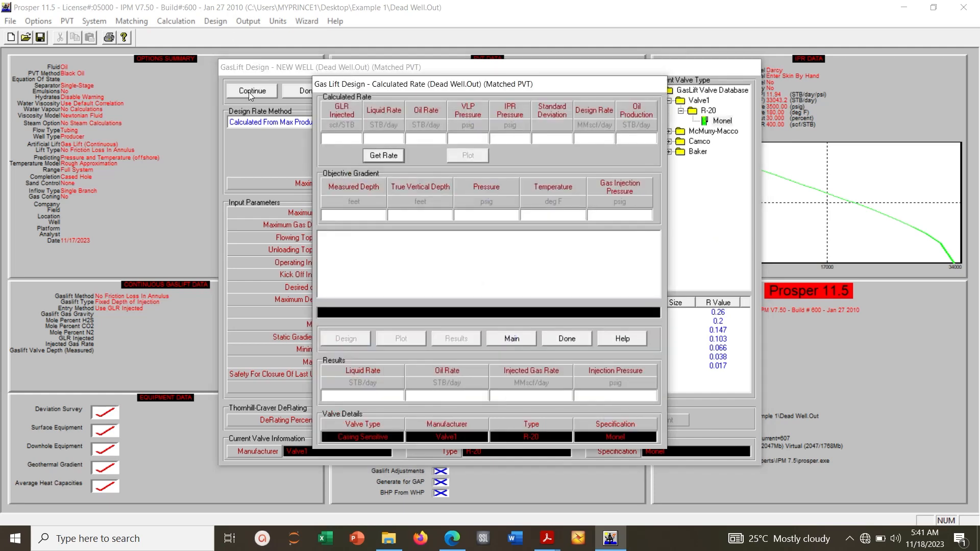
{"action": "left_click", "coordinate": [374, 157]}
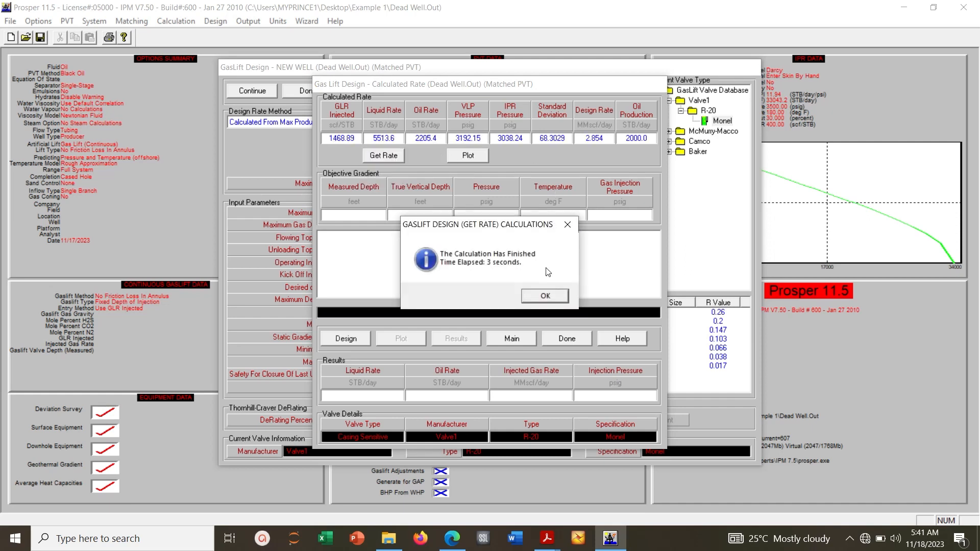
{"action": "left_click", "coordinate": [545, 296]}
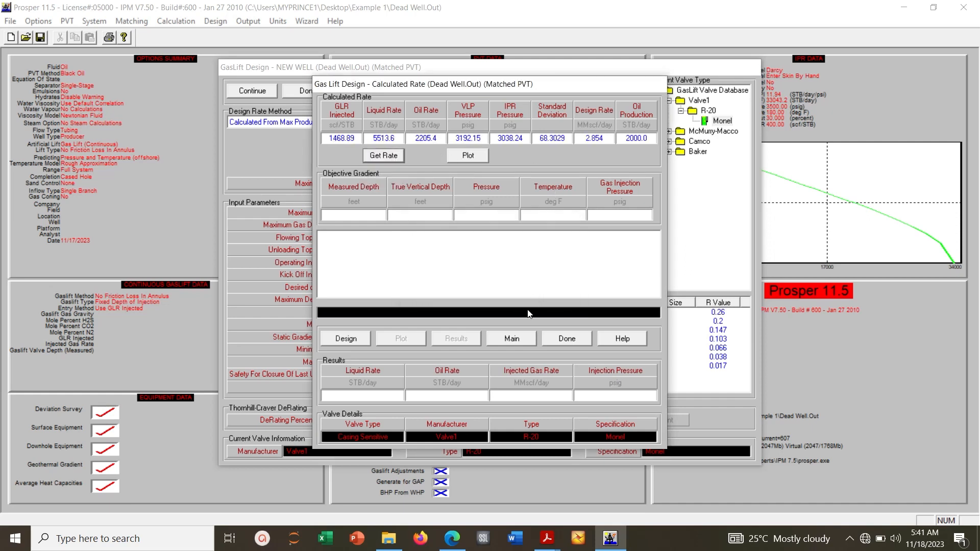
Plot the gaslift performance curve and examine oil produced against injected gas
{"action": "left_click", "coordinate": [469, 156]}
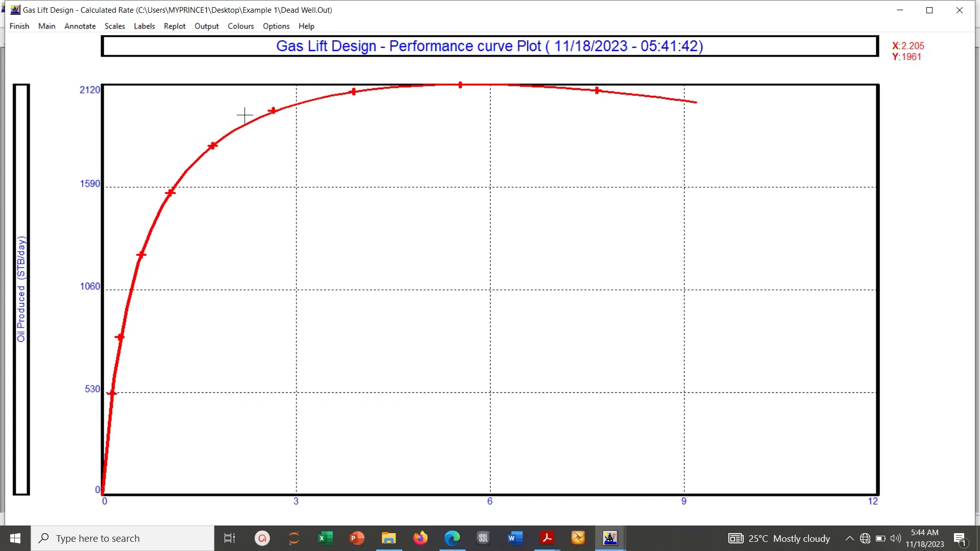
{"action": "mouse_move", "coordinate": [245, 115]}
{"action": "left_mouse_down"}
{"action": "mouse_move", "coordinate": [206, 142]}
{"action": "mouse_move", "coordinate": [244, 115]}
{"action": "left_mouse_up"}
{"action": "left_click", "coordinate": [29, 31]}
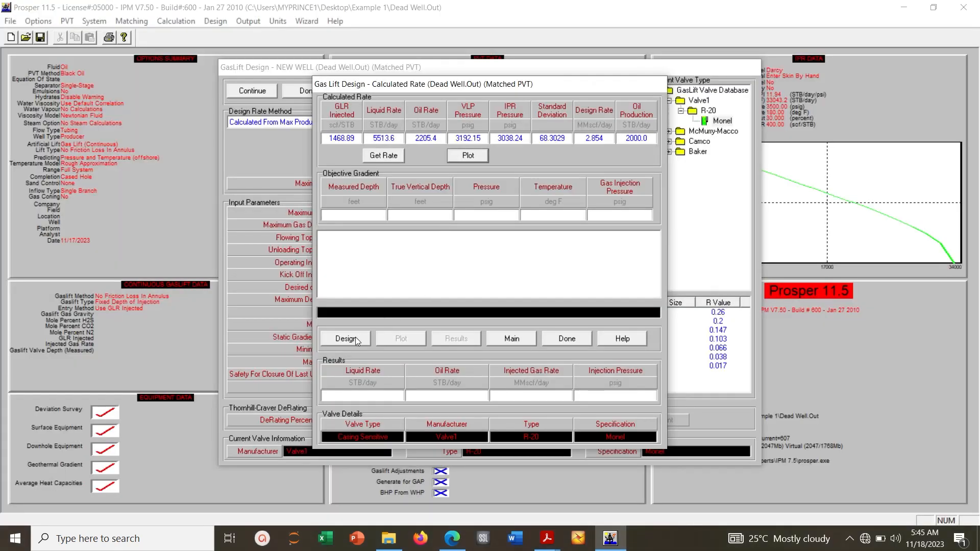
Run the gaslift design calculation to place the unloading valves and the orifice
{"action": "left_click", "coordinate": [355, 339]}
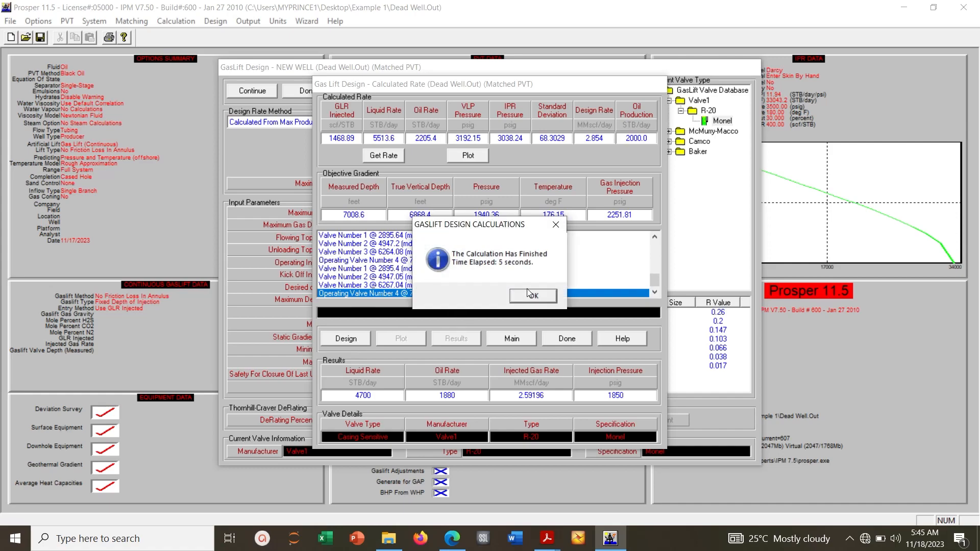
{"action": "left_click", "coordinate": [527, 296]}
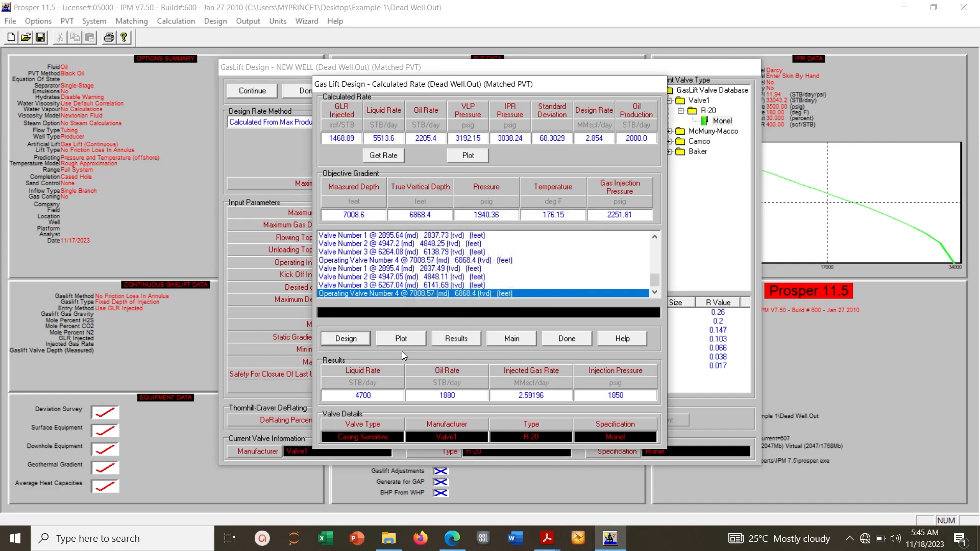
Examine the design's pressure versus depth plot and the valve results table, and return to the main window
{"action": "left_click", "coordinate": [400, 343]}
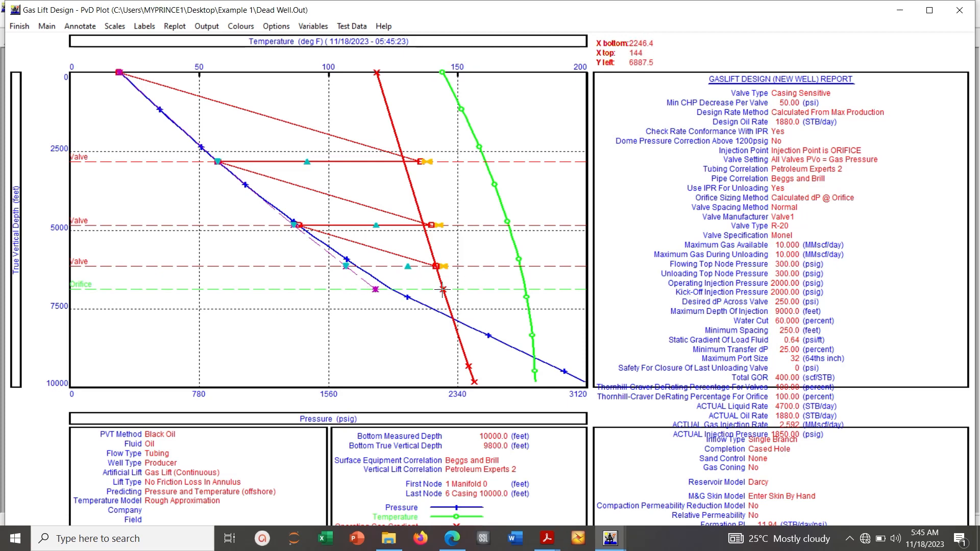
{"action": "left_click", "coordinate": [28, 30]}
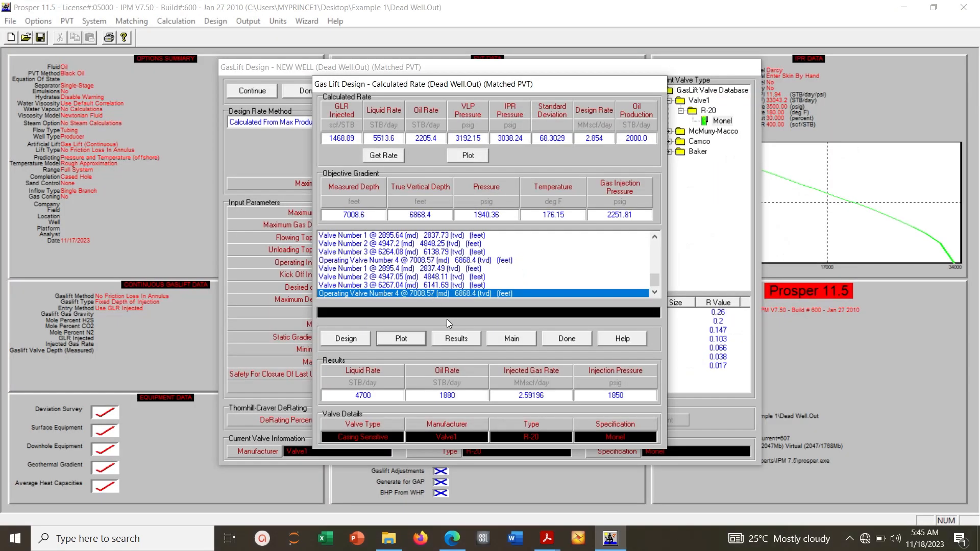
{"action": "left_click", "coordinate": [455, 338]}
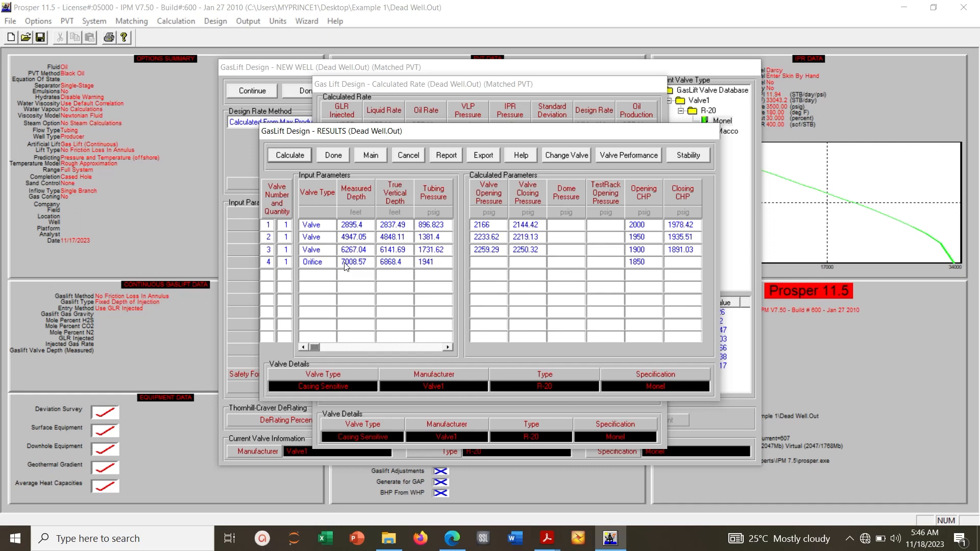
{"action": "left_click", "coordinate": [374, 157]}
Change the gas lift method to Valve Depths Specified in the gaslift input data
{"action": "left_click", "coordinate": [97, 21]}
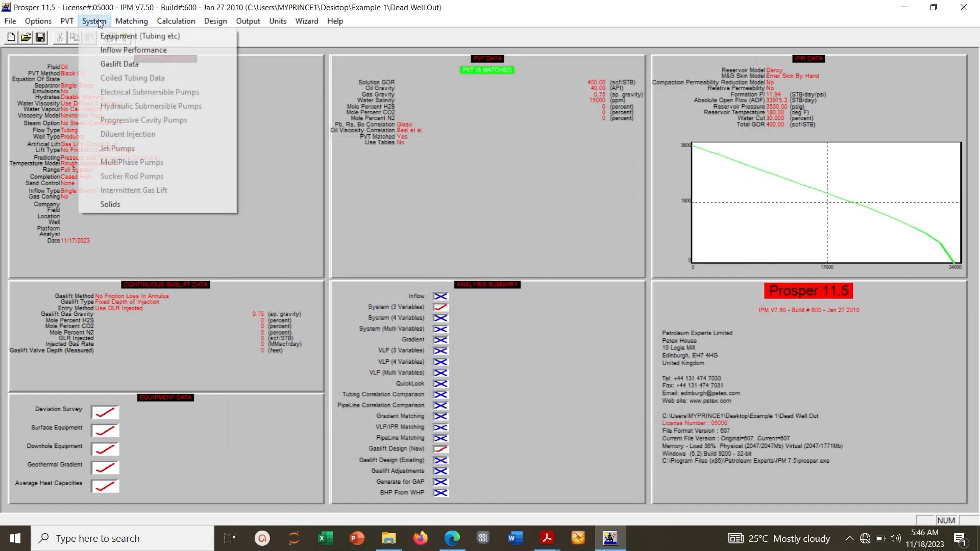
{"action": "left_click", "coordinate": [121, 64]}
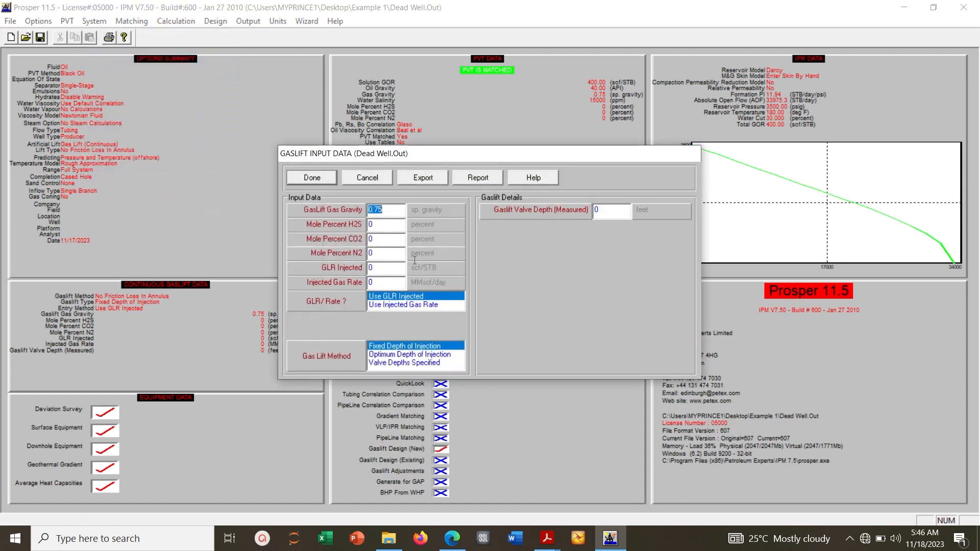
{"action": "left_click", "coordinate": [396, 363]}
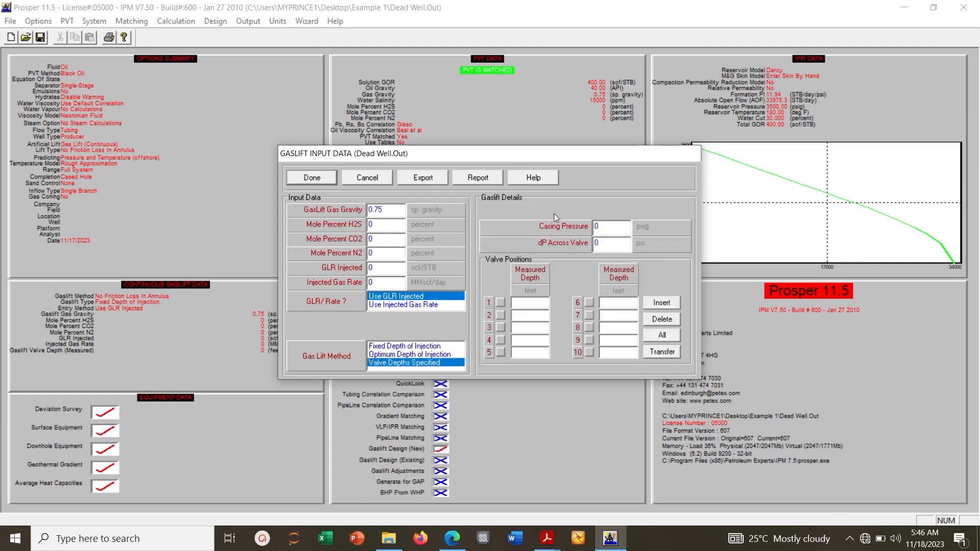
Set the gaslift casing pressure to 1800 psig and the pressure drop across the valve to 250 psi
{"action": "double_click", "coordinate": [602, 233]}
{"action": "type", "text": "1800"}
{"action": "double_click", "coordinate": [598, 245]}
{"action": "type", "text": "250"}
Transfer the valve depths from the new gaslift design into the valve positions and accept the gaslift input data
{"action": "left_click", "coordinate": [668, 352]}
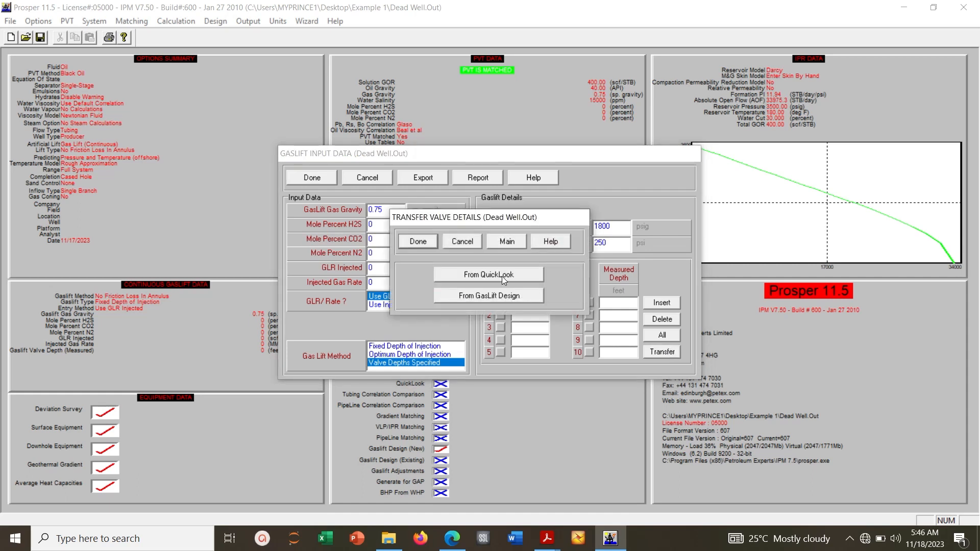
{"action": "left_click", "coordinate": [481, 296]}
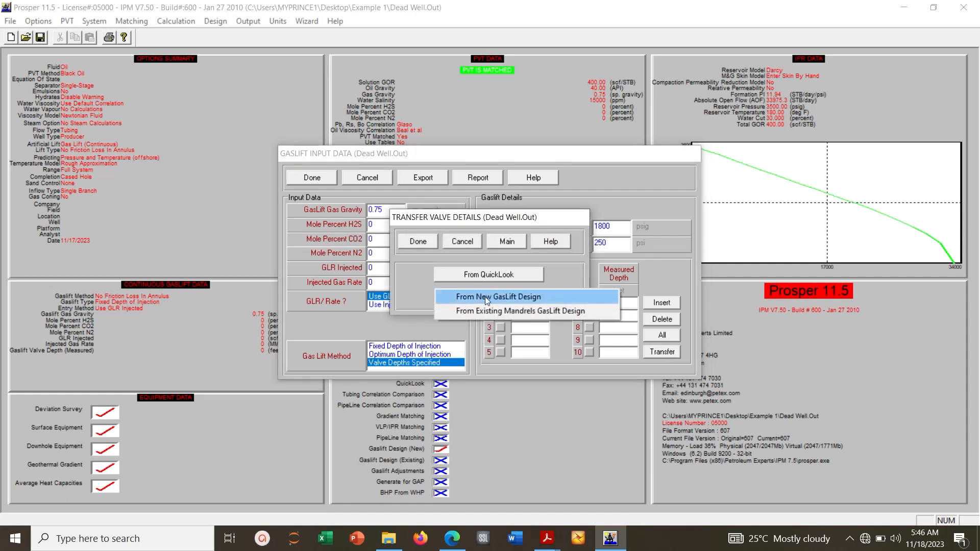
{"action": "left_click", "coordinate": [488, 297]}
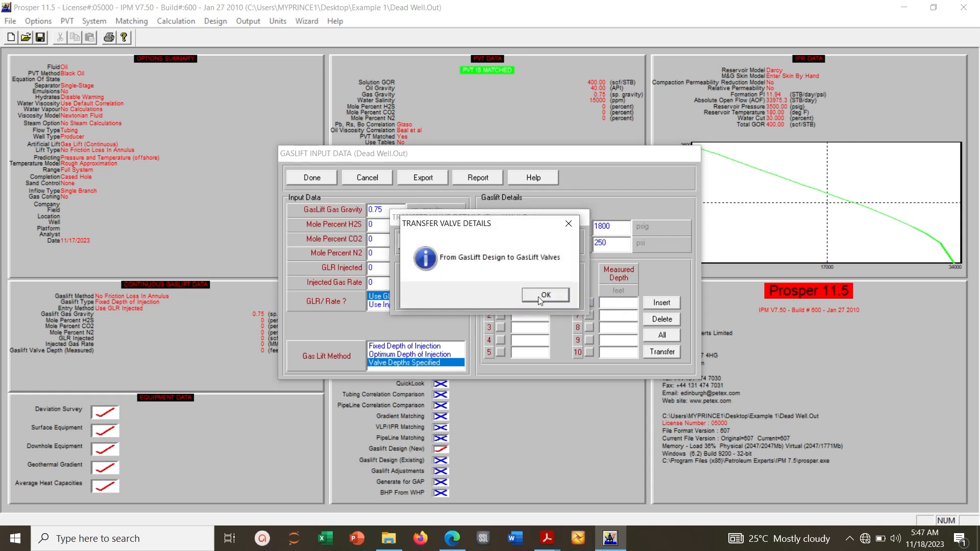
{"action": "left_click", "coordinate": [538, 296]}
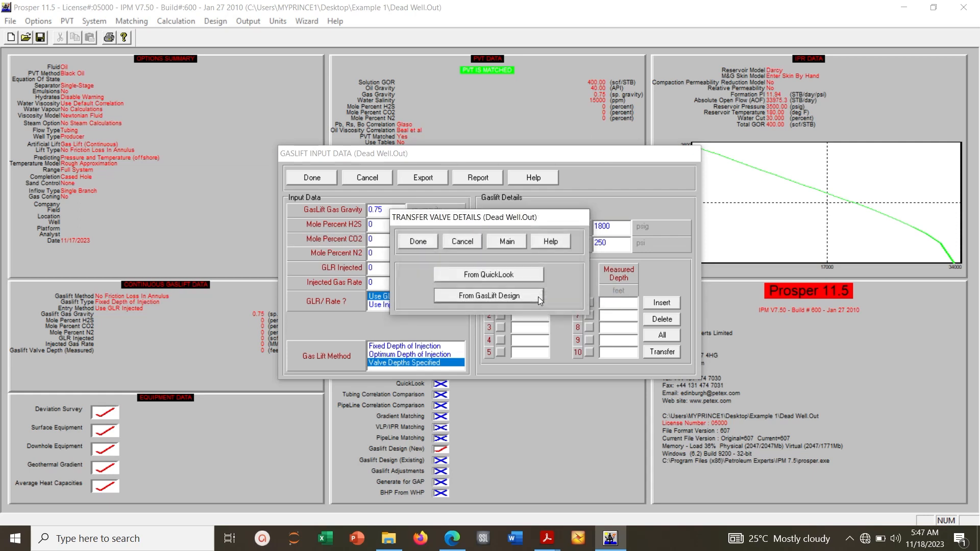
{"action": "left_click", "coordinate": [416, 242]}
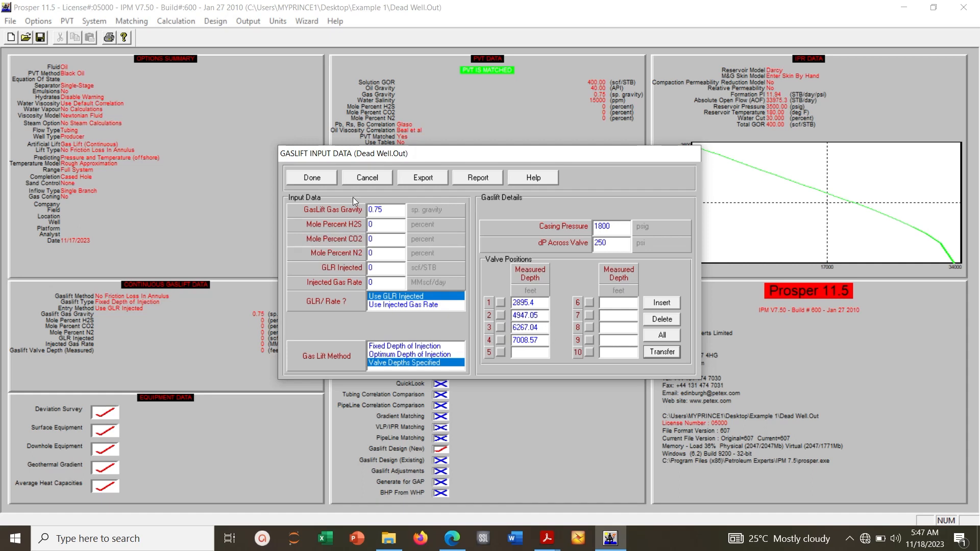
{"action": "left_click", "coordinate": [322, 179]}
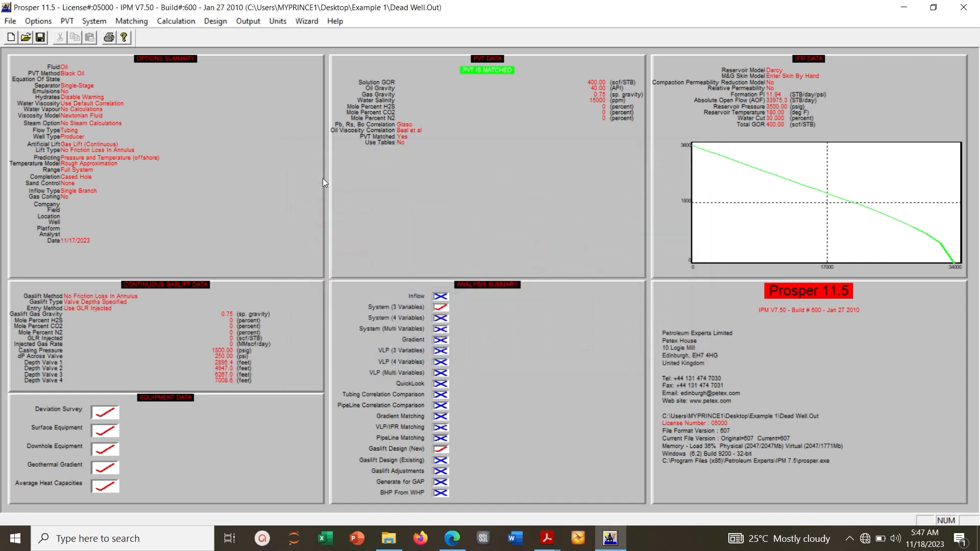
Set up a 3-variable system calculation with Gaslift Gas Injection Rate as the first variable at 0 and 1 MMscf/day
{"action": "left_click", "coordinate": [181, 23]}
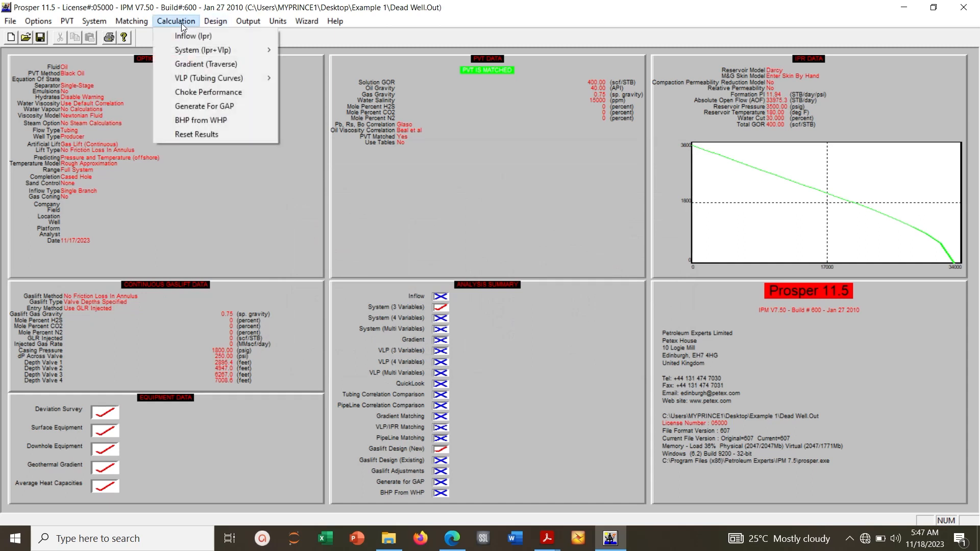
{"action": "mouse_move", "coordinate": [225, 51]}
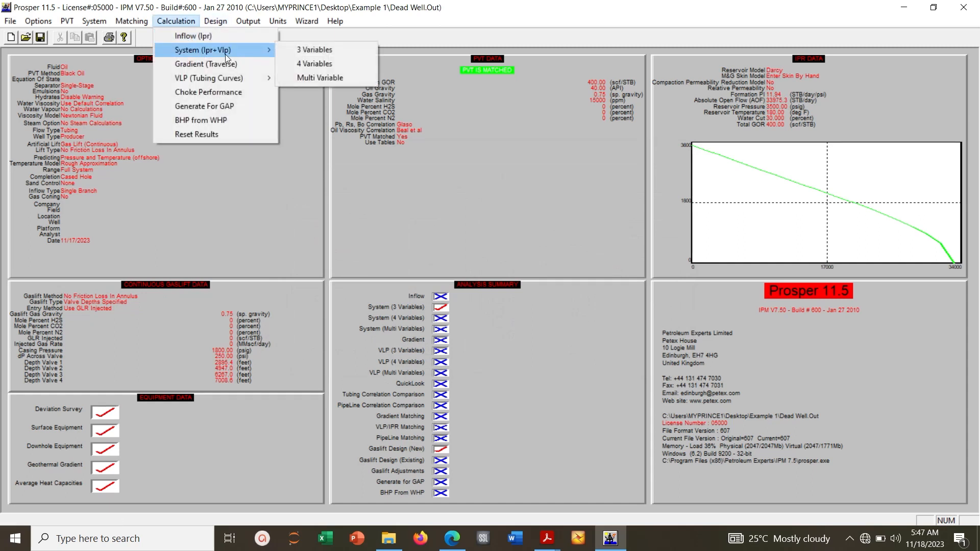
{"action": "left_click", "coordinate": [313, 51]}
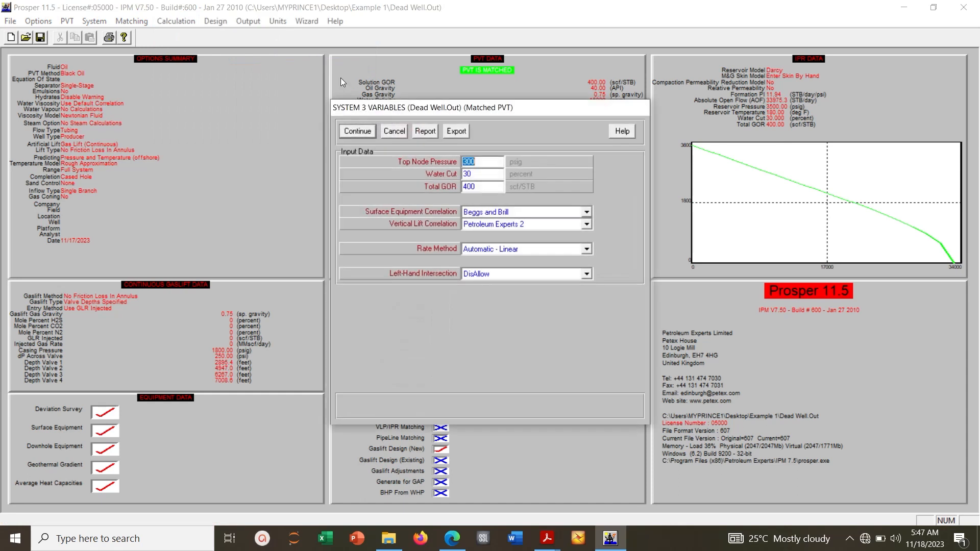
{"action": "left_click", "coordinate": [358, 134]}
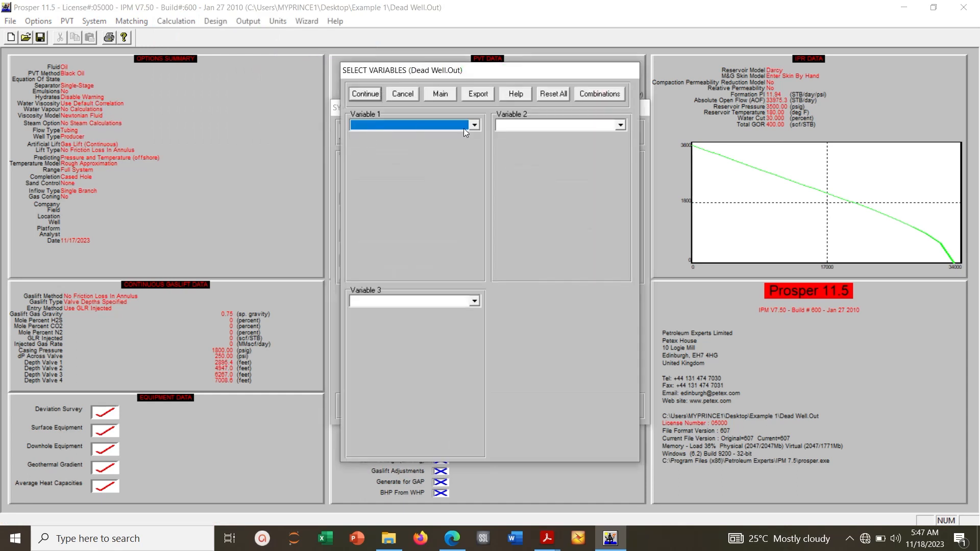
{"action": "left_click", "coordinate": [473, 126]}
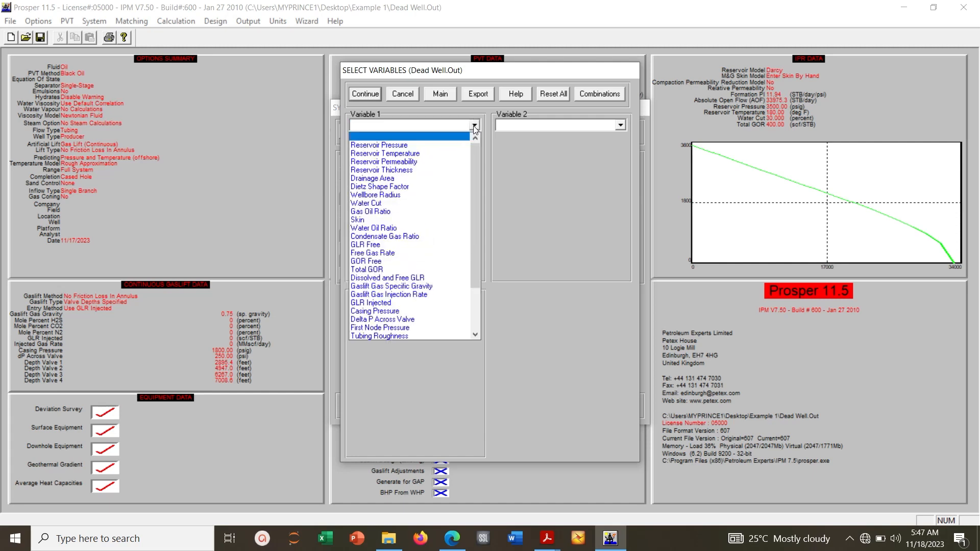
{"action": "left_click", "coordinate": [437, 295]}
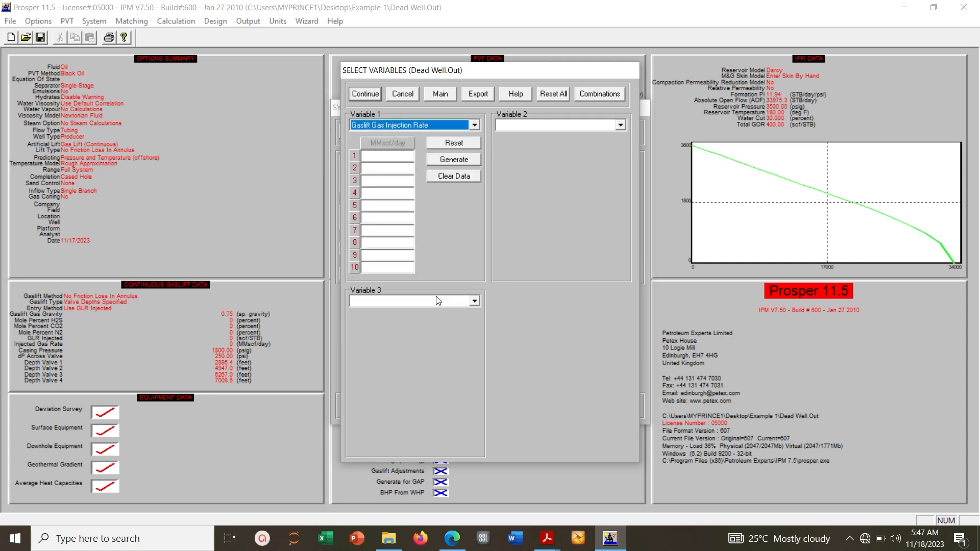
{"action": "left_click", "coordinate": [404, 156]}
{"action": "type", "text": "0"}
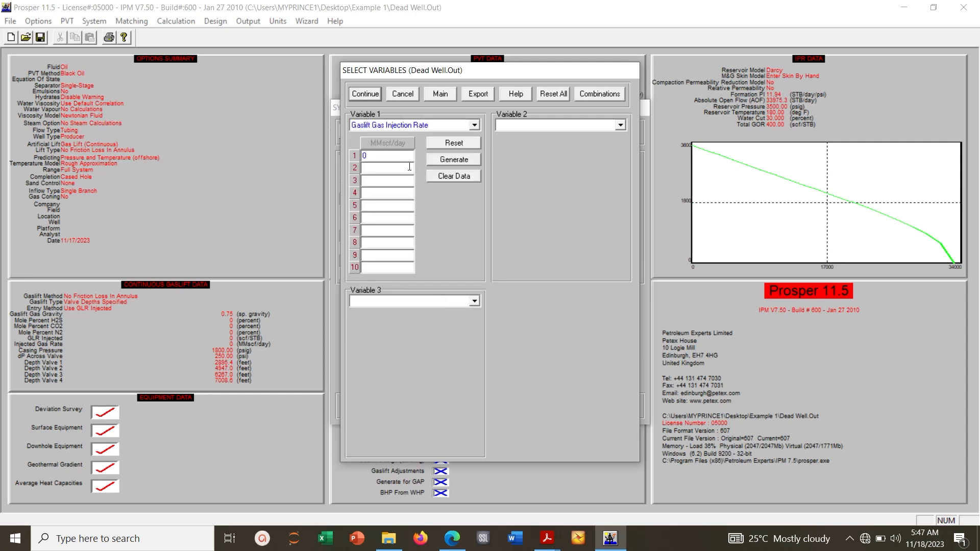
{"action": "left_click", "coordinate": [411, 168]}
{"action": "type", "text": "1"}
{"action": "left_click", "coordinate": [365, 95]}
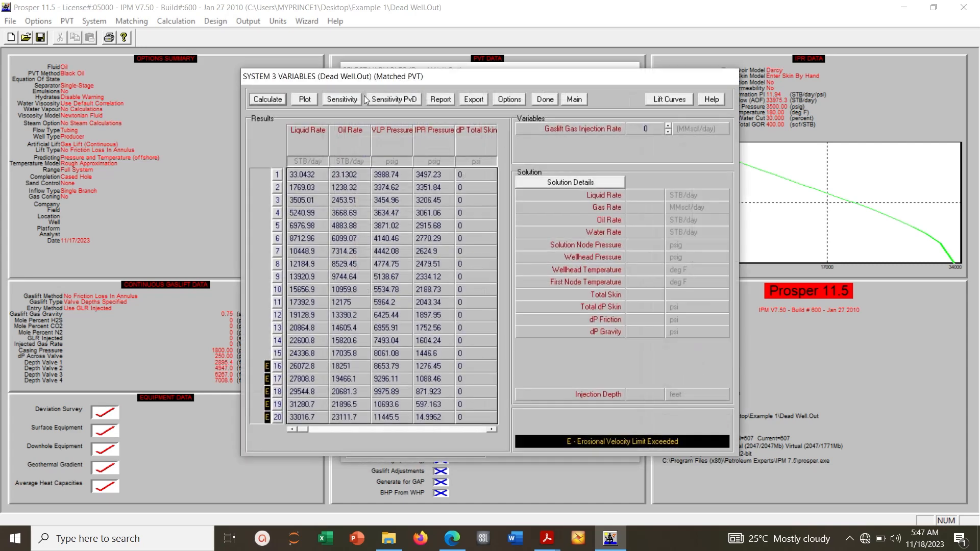
Calculate the system sensitivities and show the IPR and VLP curves for both injection rates, 0 and 1, on the system plot
{"action": "left_click", "coordinate": [262, 99]}
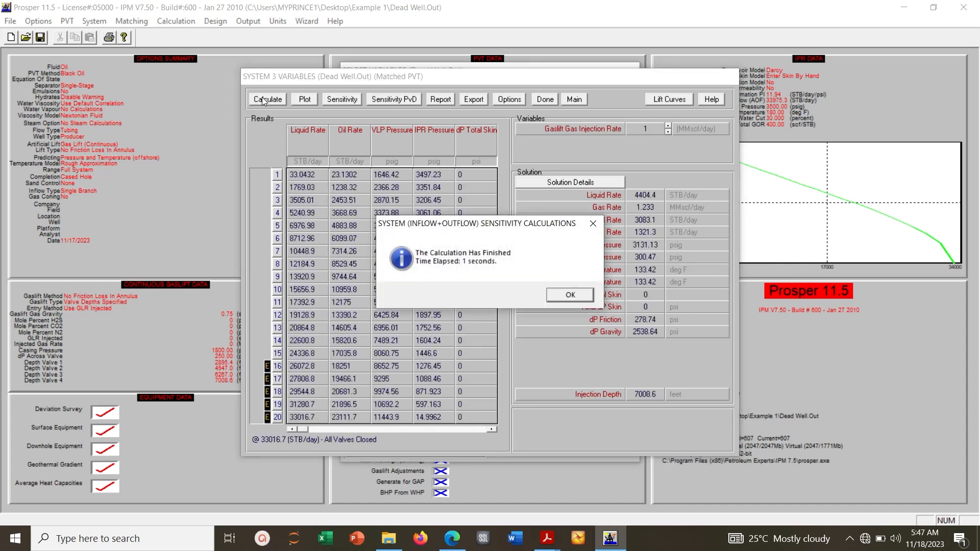
{"action": "left_click", "coordinate": [590, 294]}
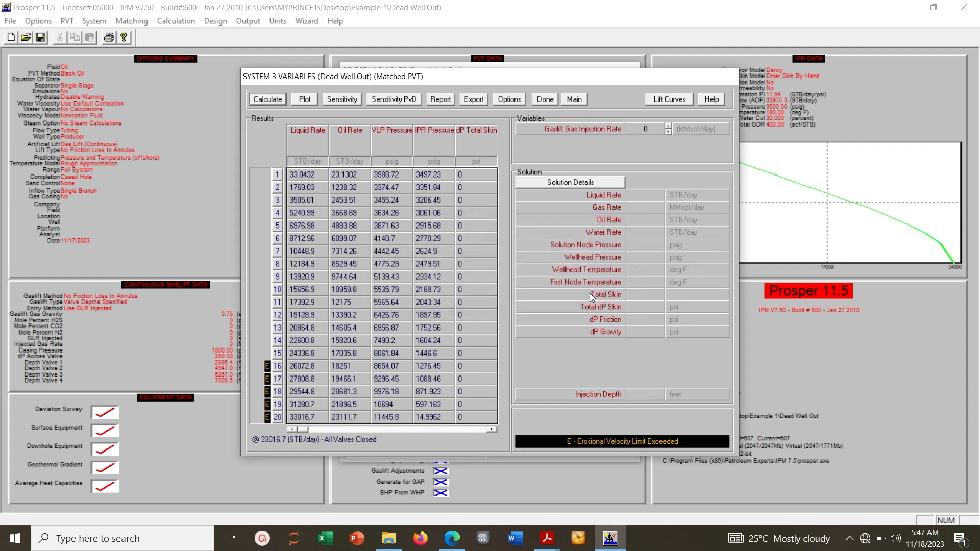
{"action": "left_click", "coordinate": [307, 99]}
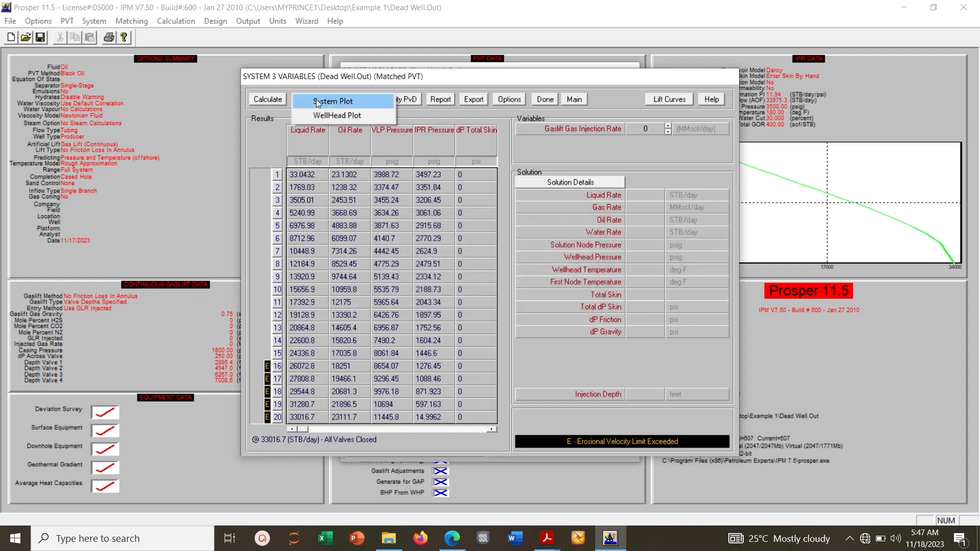
{"action": "left_click", "coordinate": [317, 102]}
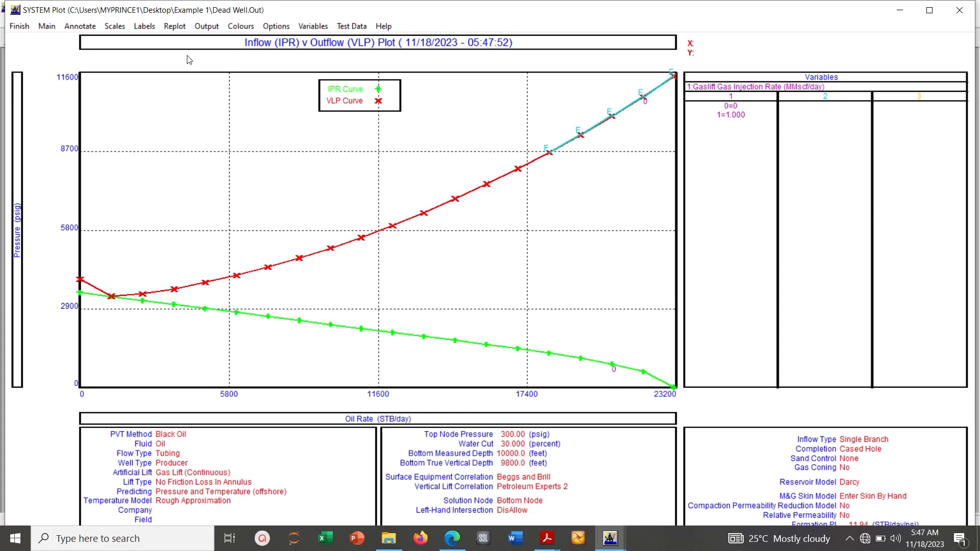
{"action": "left_click", "coordinate": [324, 31]}
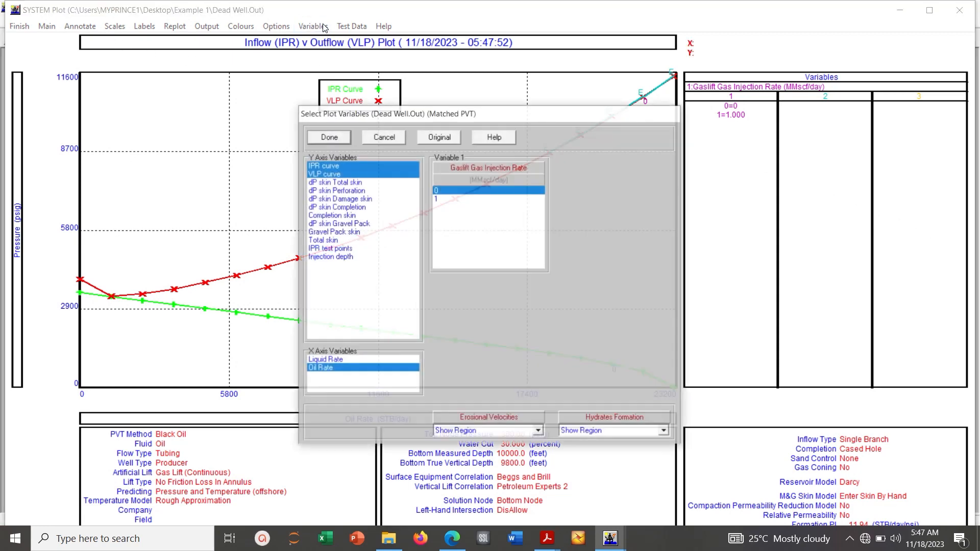
{"action": "left_click", "coordinate": [437, 202]}
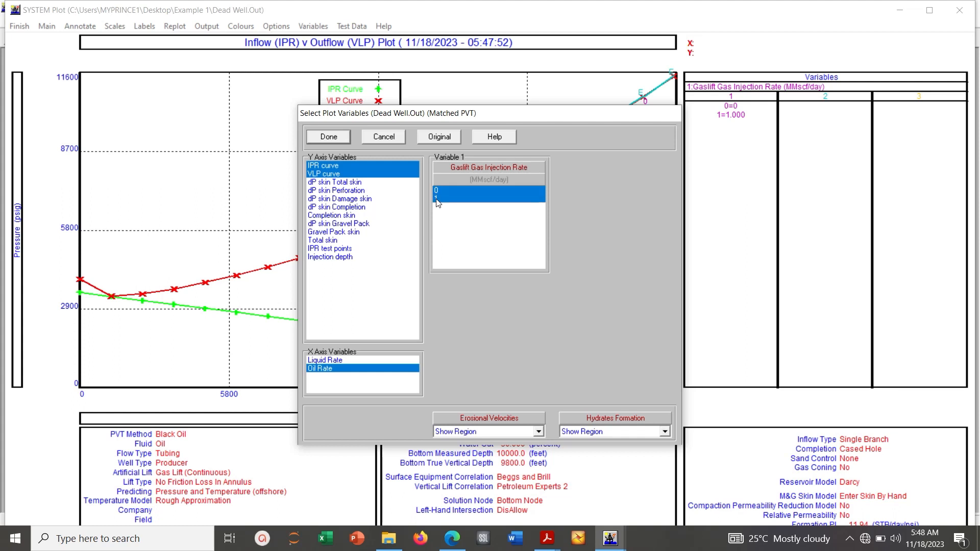
{"action": "left_click", "coordinate": [317, 141]}
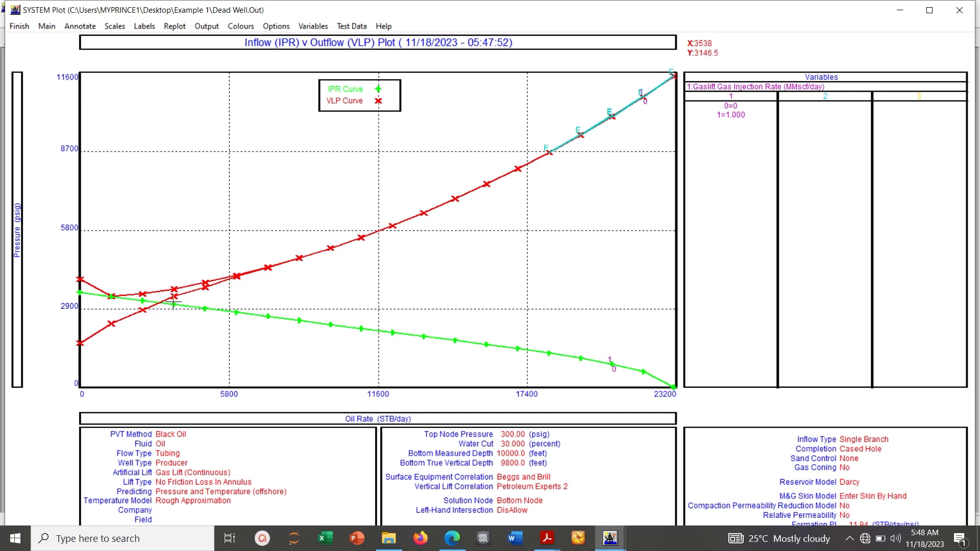
Leave the plot, examine the solution for 1 MMscf/day gas injection, and return to the variable selection
{"action": "left_click", "coordinate": [23, 27]}
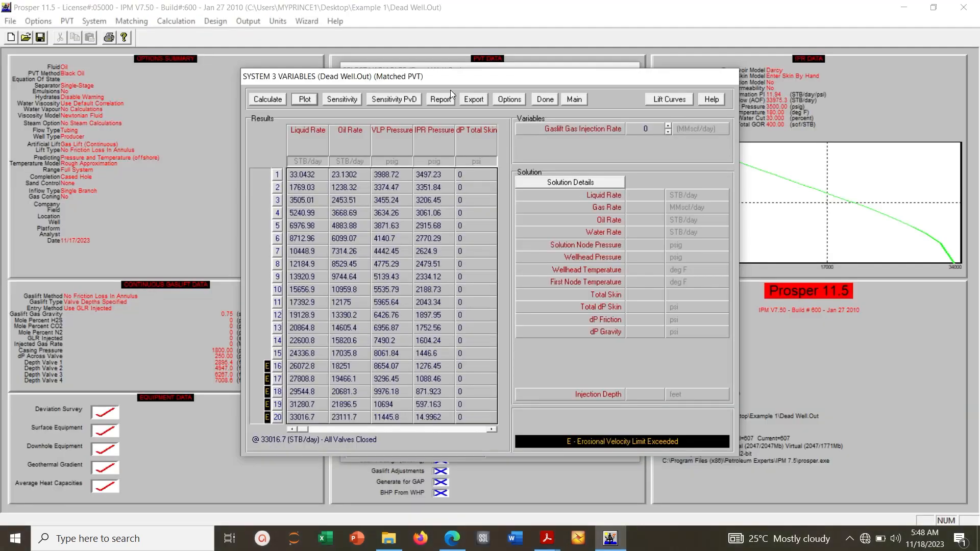
{"action": "left_click", "coordinate": [668, 132]}
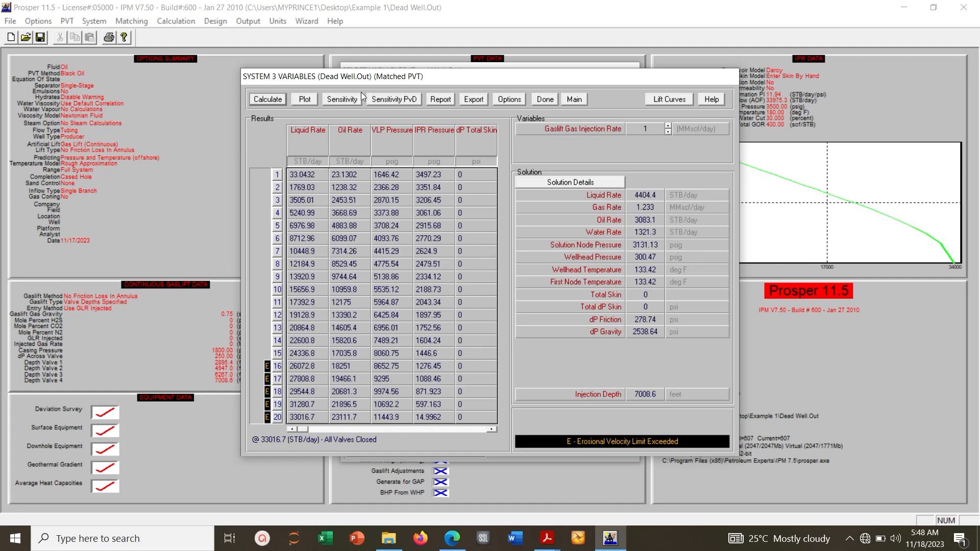
{"action": "left_click", "coordinate": [545, 99]}
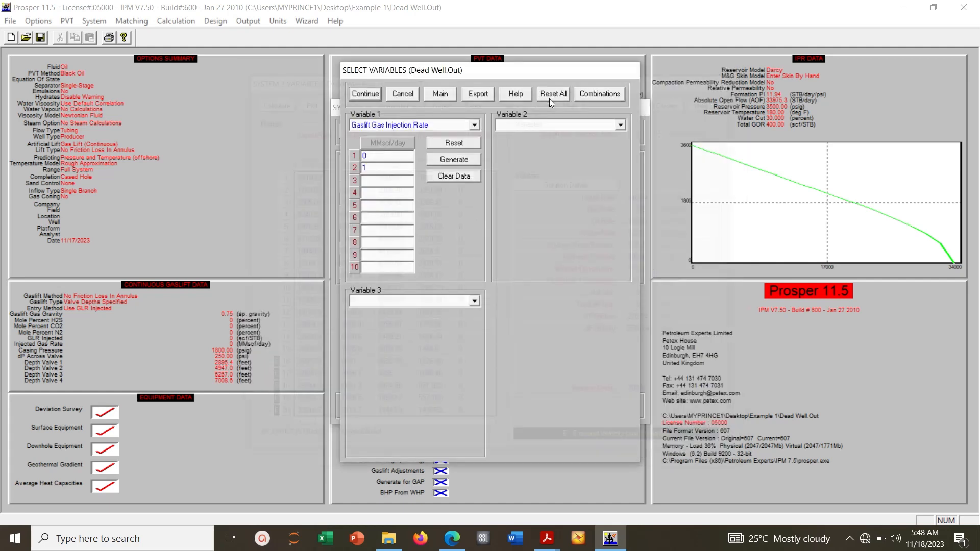
Add gas injection rates of 2 and 3 MMscf/day and choose Water Cut as the second variable
{"action": "left_click", "coordinate": [621, 126]}
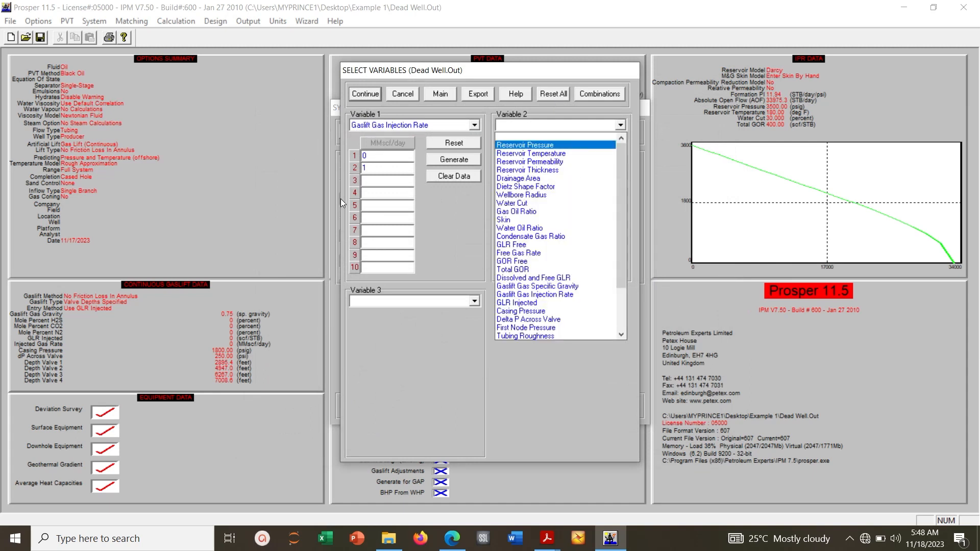
{"action": "left_click", "coordinate": [375, 182]}
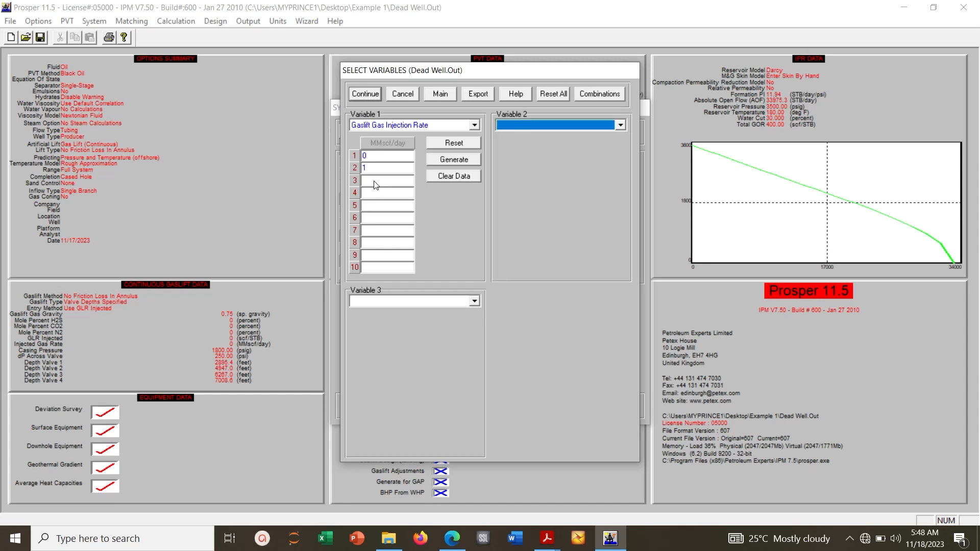
{"action": "left_click", "coordinate": [374, 181]}
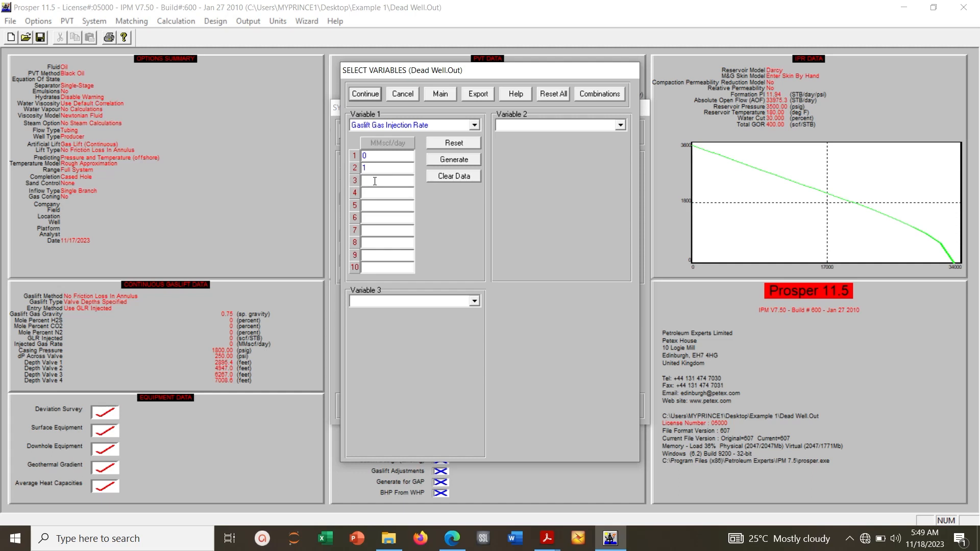
{"action": "type", "text": "2"}
{"action": "type", "text": "3"}
{"action": "left_click", "coordinate": [621, 126]}
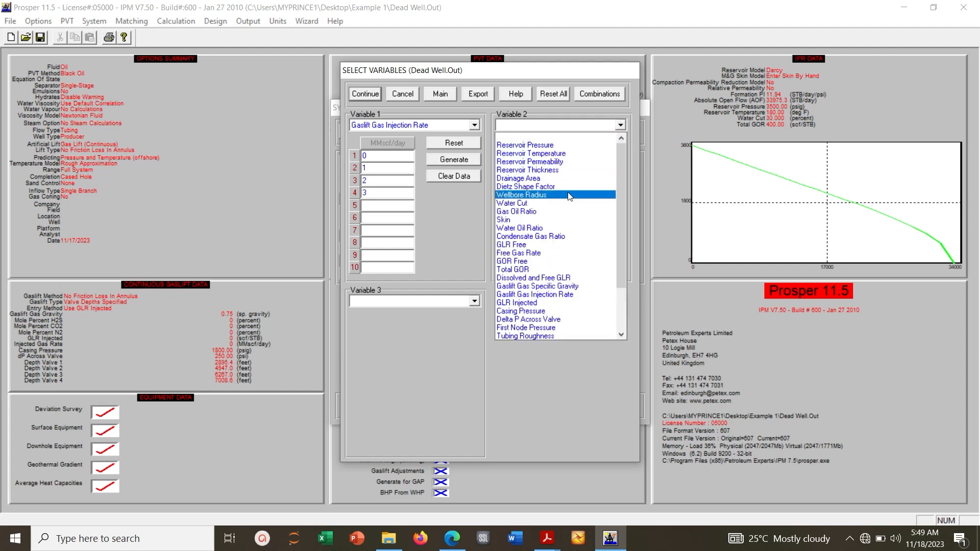
{"action": "left_click", "coordinate": [541, 203]}
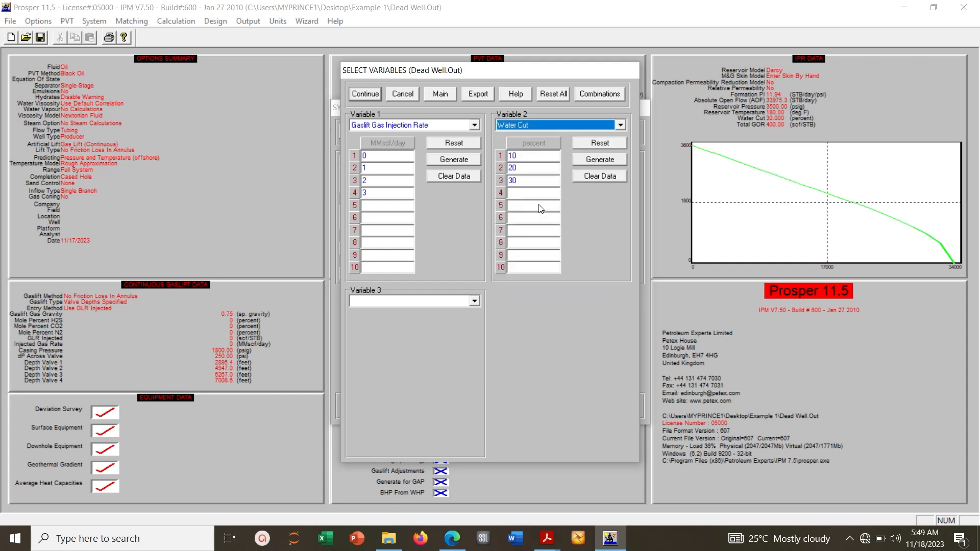
{"action": "left_click", "coordinate": [516, 193]}
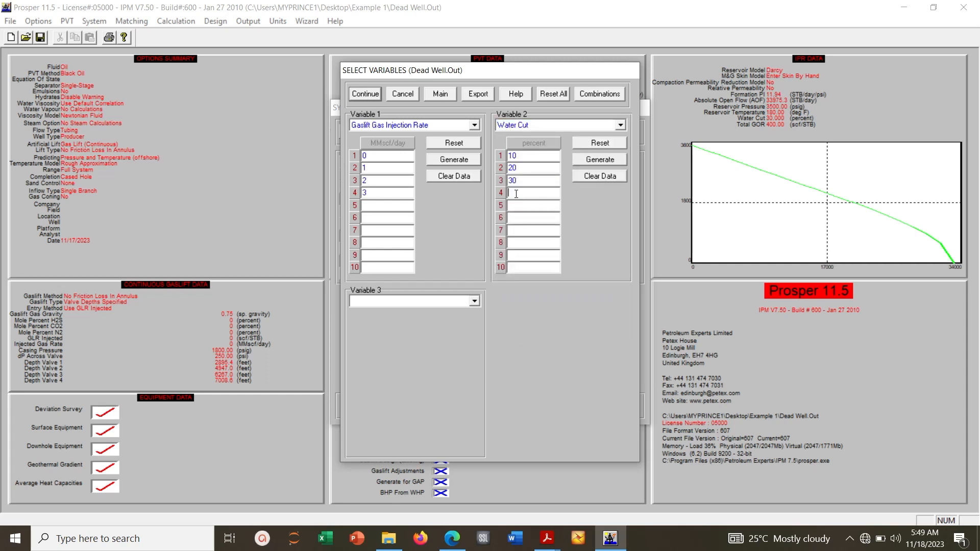
{"action": "type", "text": "60"}
{"action": "key", "text": "Tab"}
{"action": "type", "text": "7"}
Extend the water cut sensitivity values with 40, 50 and 60 percent
{"action": "double_click", "coordinate": [513, 192]}
{"action": "type", "text": "40"}
{"action": "double_click", "coordinate": [515, 204]}
{"action": "type", "text": "50"}
{"action": "left_click", "coordinate": [513, 220]}
{"action": "type", "text": "60"}
Re-enter the fourth gas injection rate as 3 MMscf/day and calculate the system sensitivities for all rate and water cut combinations
{"action": "double_click", "coordinate": [394, 195]}
{"action": "key", "text": "Delete"}
{"action": "type", "text": "3"}
{"action": "left_click", "coordinate": [371, 92]}
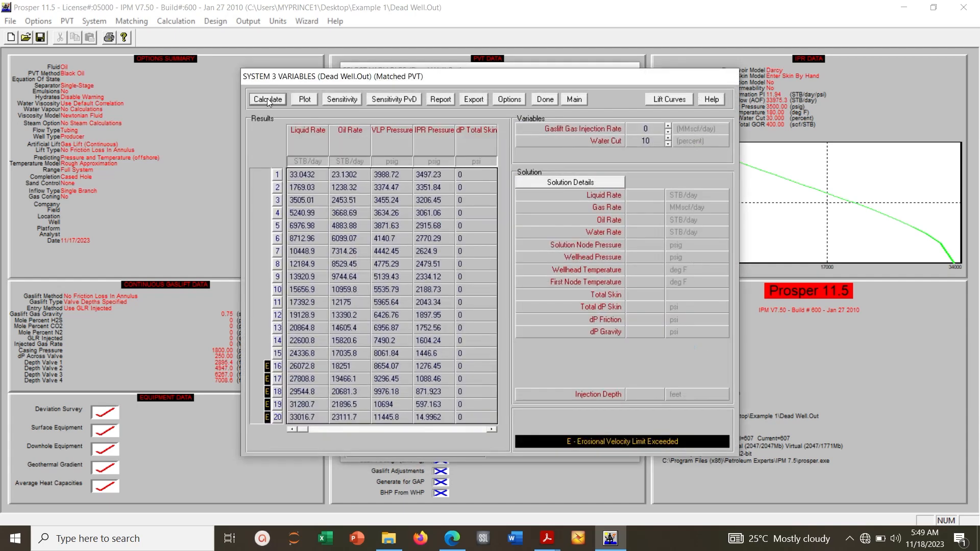
{"action": "left_click", "coordinate": [264, 101]}
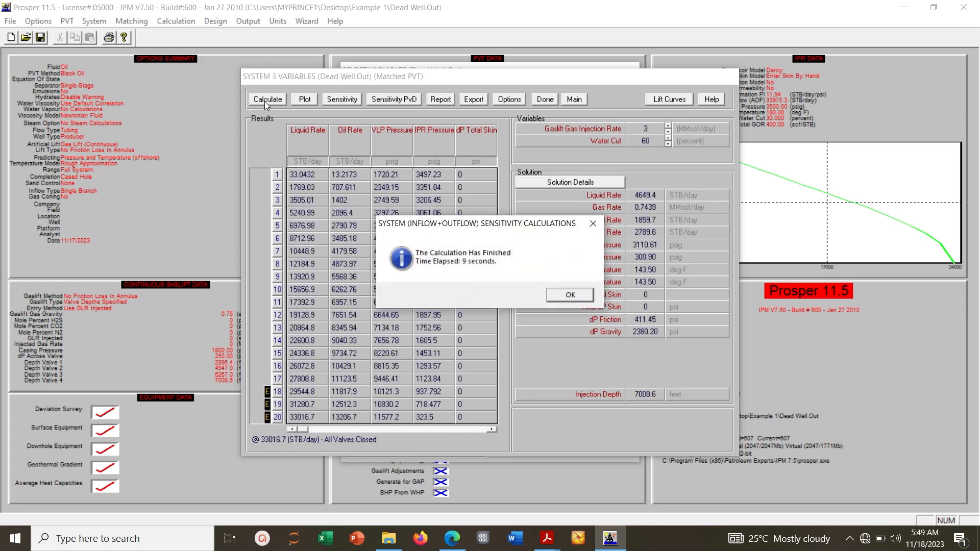
{"action": "key", "text": "Return"}
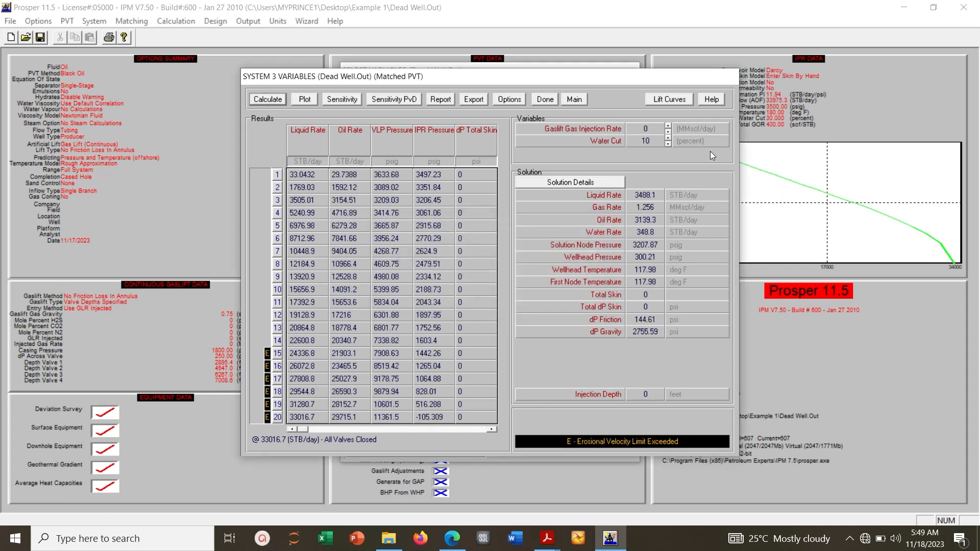
Examine the solution for 1 MMscf/day gas injection at increasing water cuts, from 10 up to 60 percent
{"action": "left_click", "coordinate": [667, 132]}
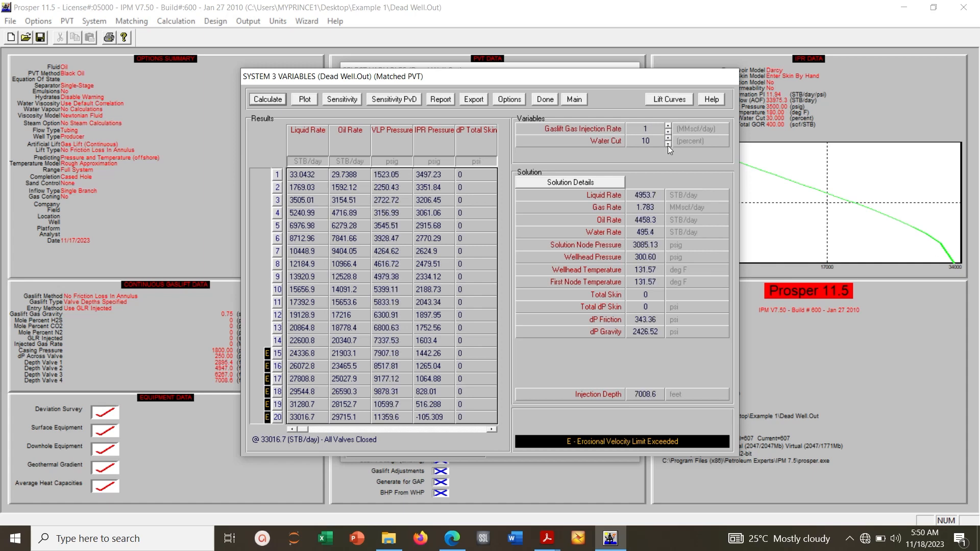
{"action": "left_click", "coordinate": [667, 145]}
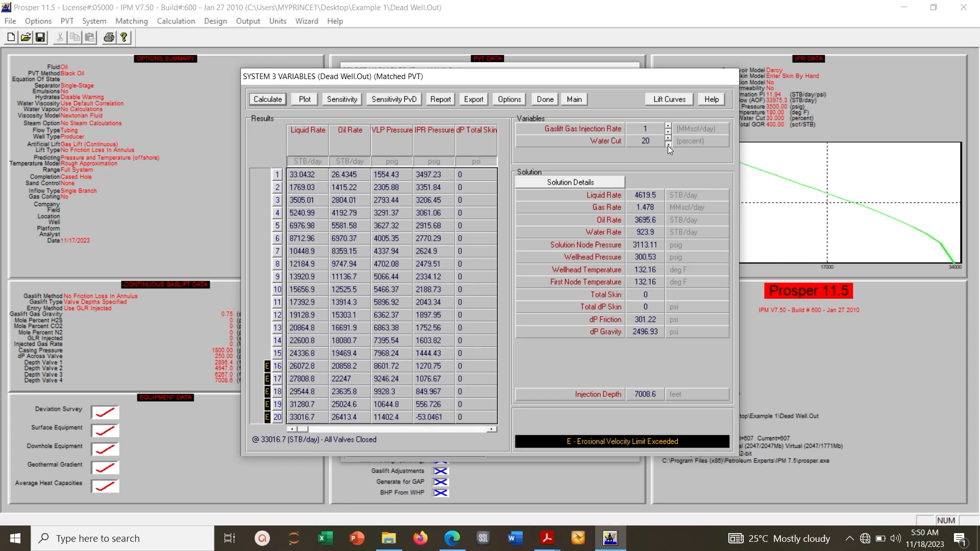
{"action": "left_click", "coordinate": [667, 145]}
{"action": "left_click", "coordinate": [668, 145]}
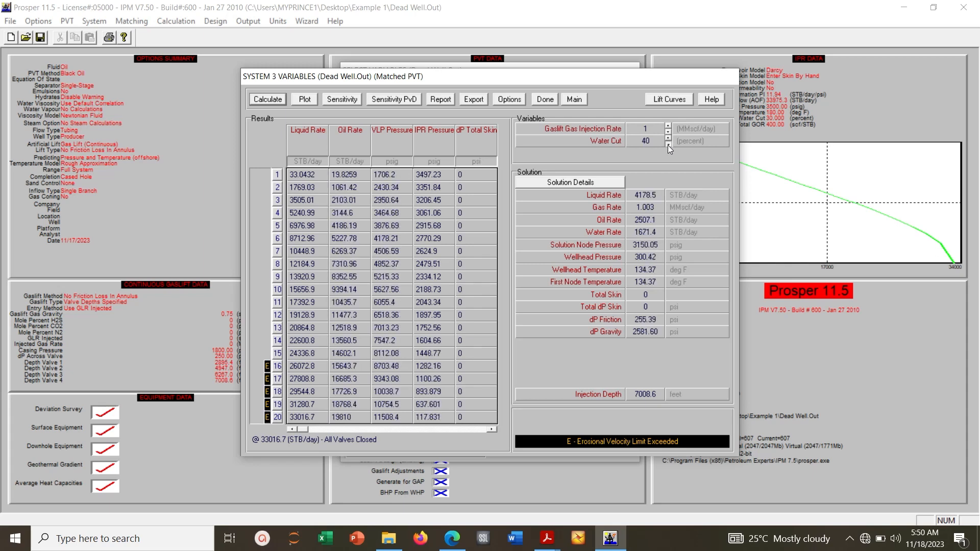
{"action": "left_click", "coordinate": [667, 145]}
{"action": "left_click", "coordinate": [667, 146]}
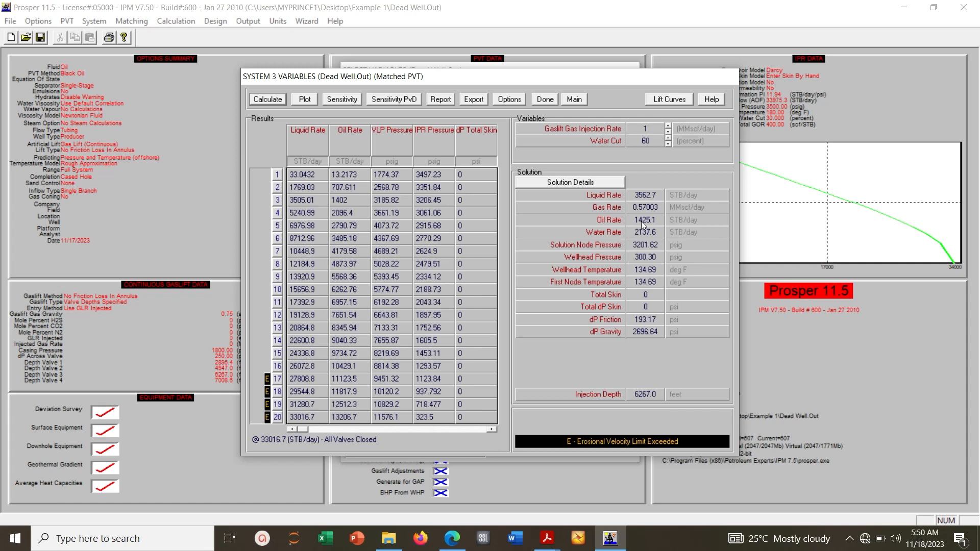
Compare the solutions for 1 and 2 MMscf/day gas injection at 40 percent water cut, and return to the variable selection
{"action": "left_click", "coordinate": [666, 140]}
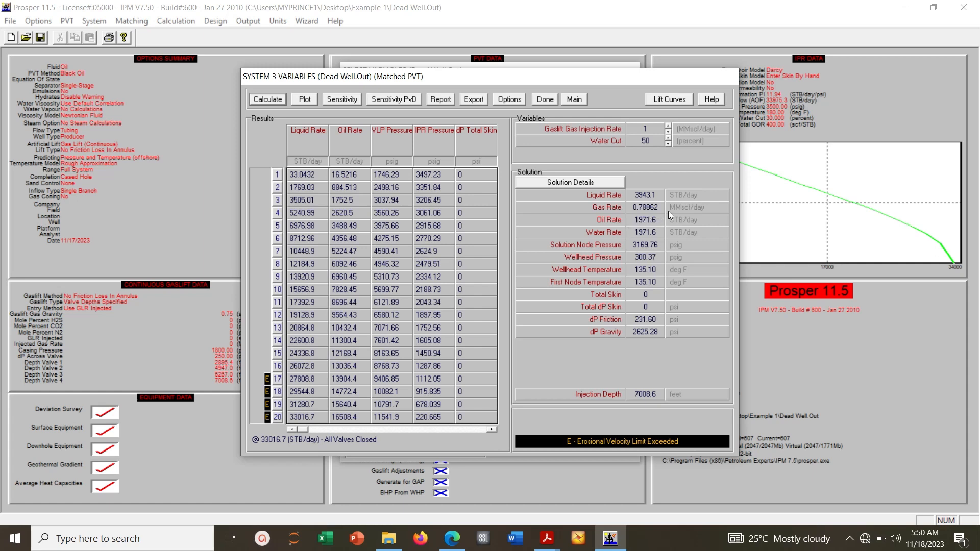
{"action": "left_click", "coordinate": [668, 143]}
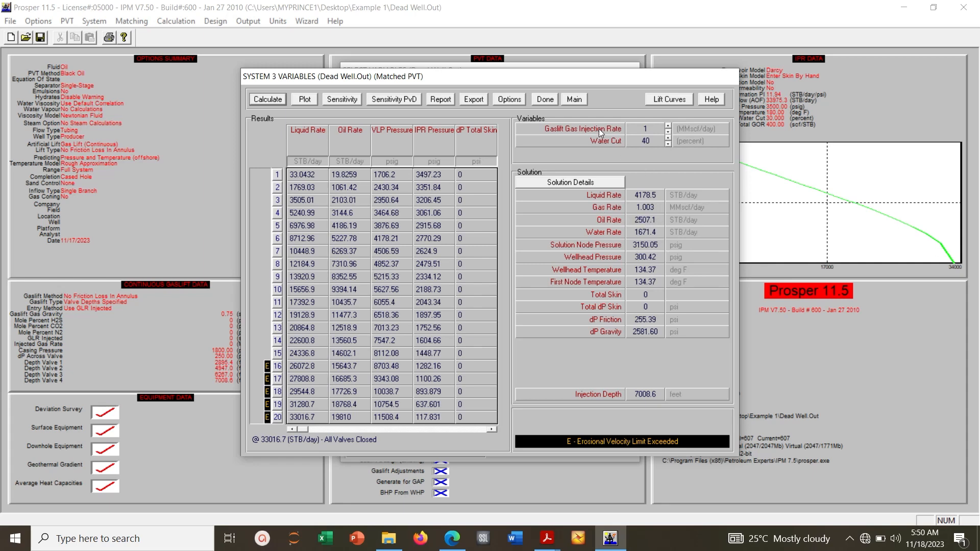
{"action": "left_click", "coordinate": [668, 134]}
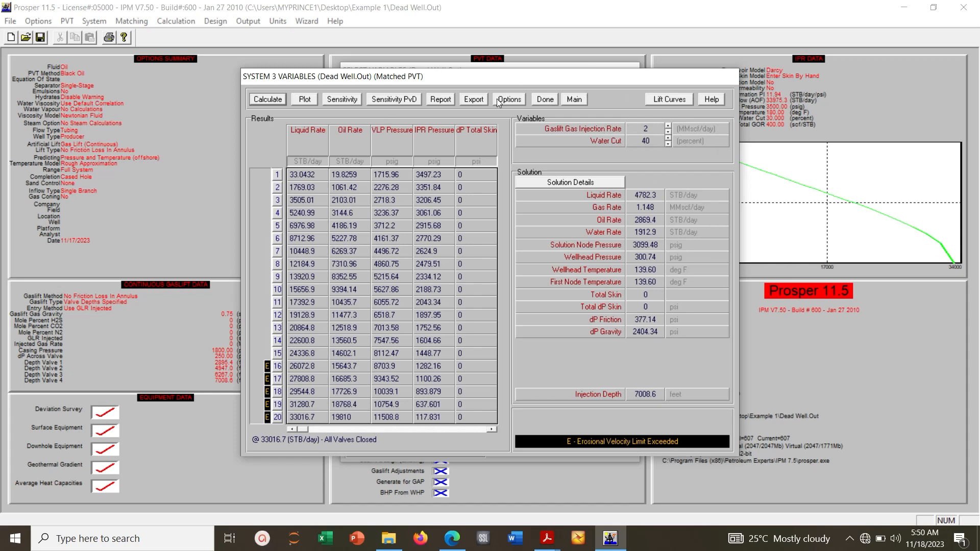
{"action": "left_click", "coordinate": [544, 99]}
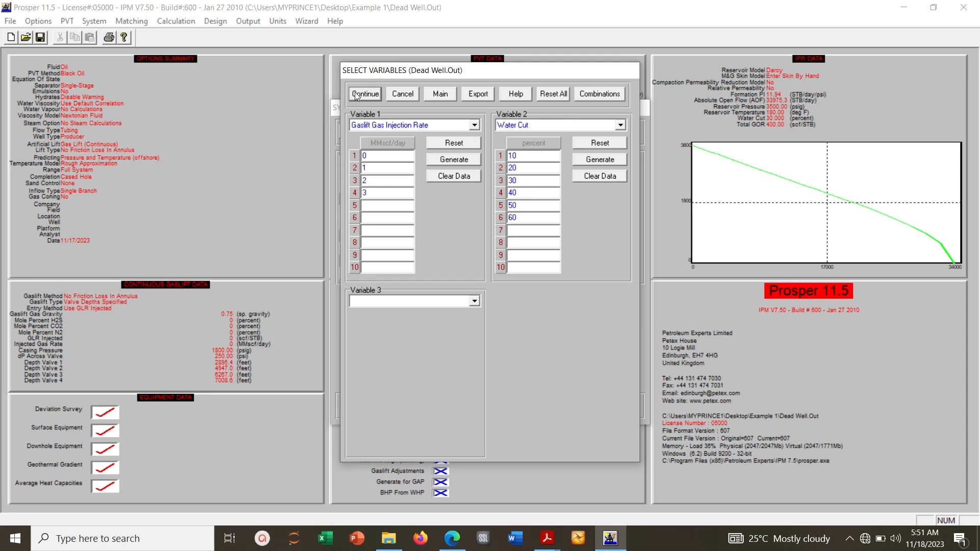
{"action": "left_click", "coordinate": [850, 539]}
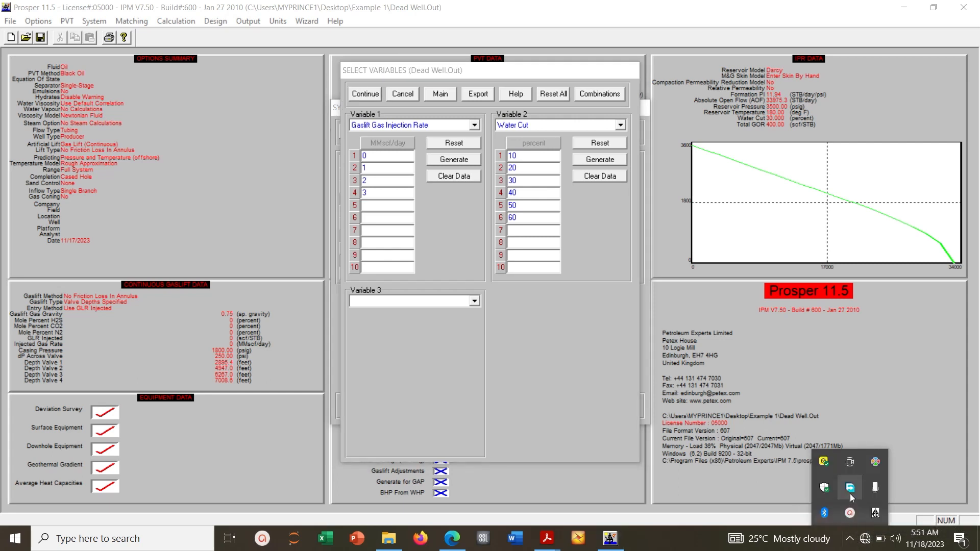
{"action": "left_click", "coordinate": [850, 513]}
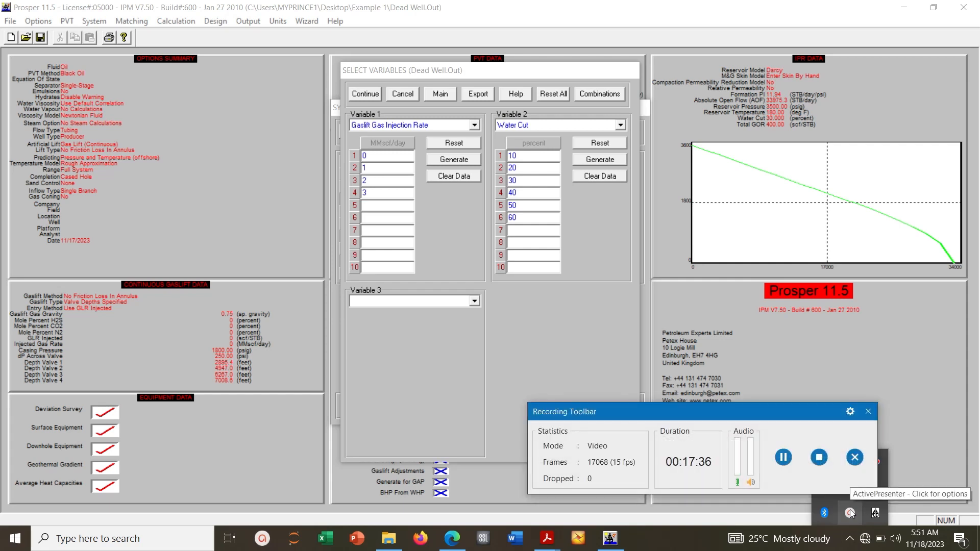